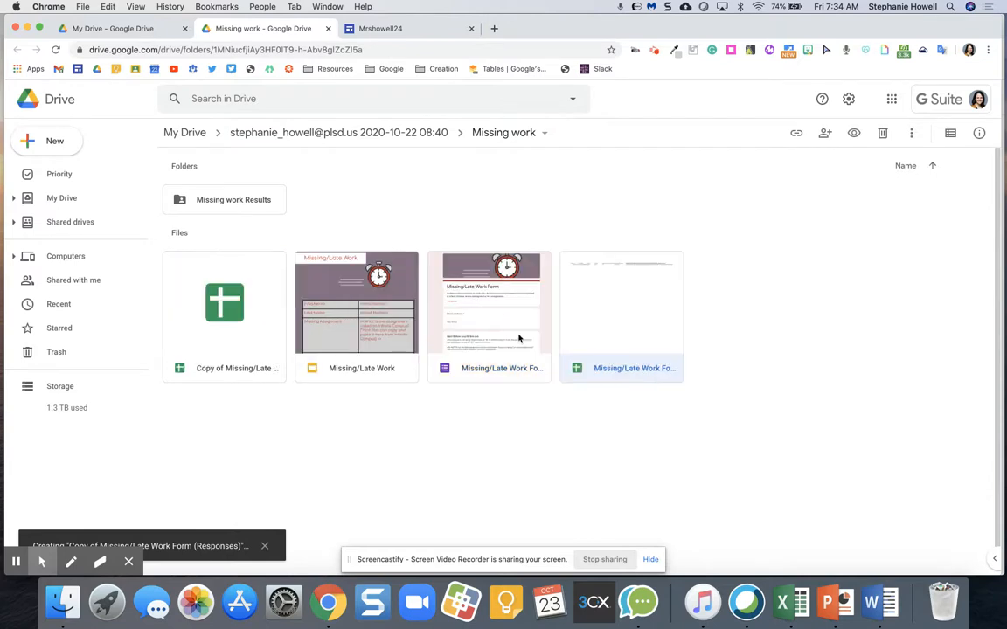
# Step: Open the 'Copy of Missing/Late Work Form (Responses)' spreadsheet from the Missing work folder
pyautogui.click(349, 295)
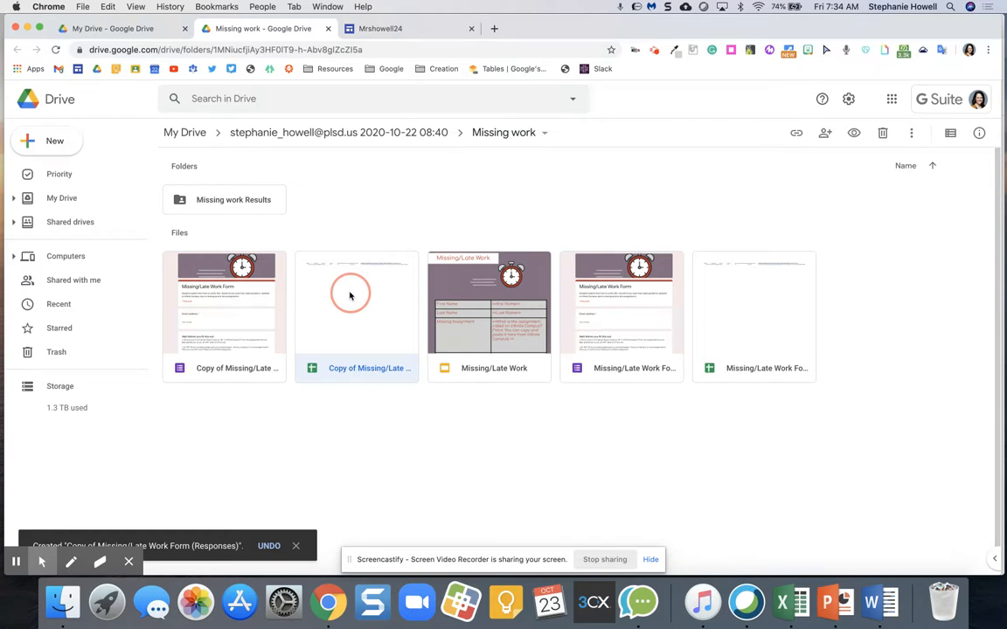
pyautogui.doubleClick(349, 296)
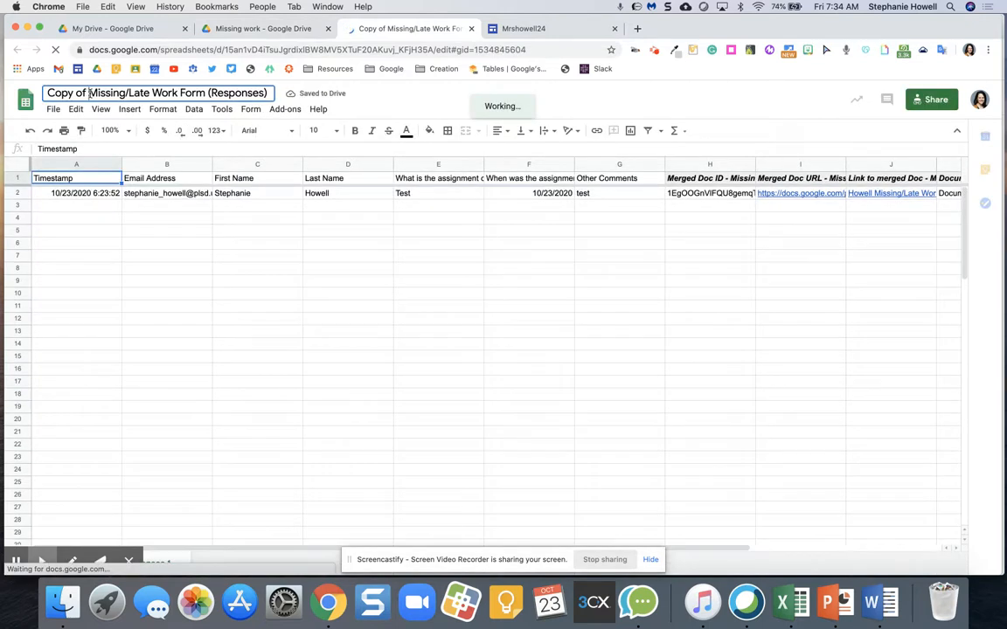
# Step: Replace the 'Copy of' prefix in the spreadsheet title with the teacher's surname
pyautogui.click(48, 92)
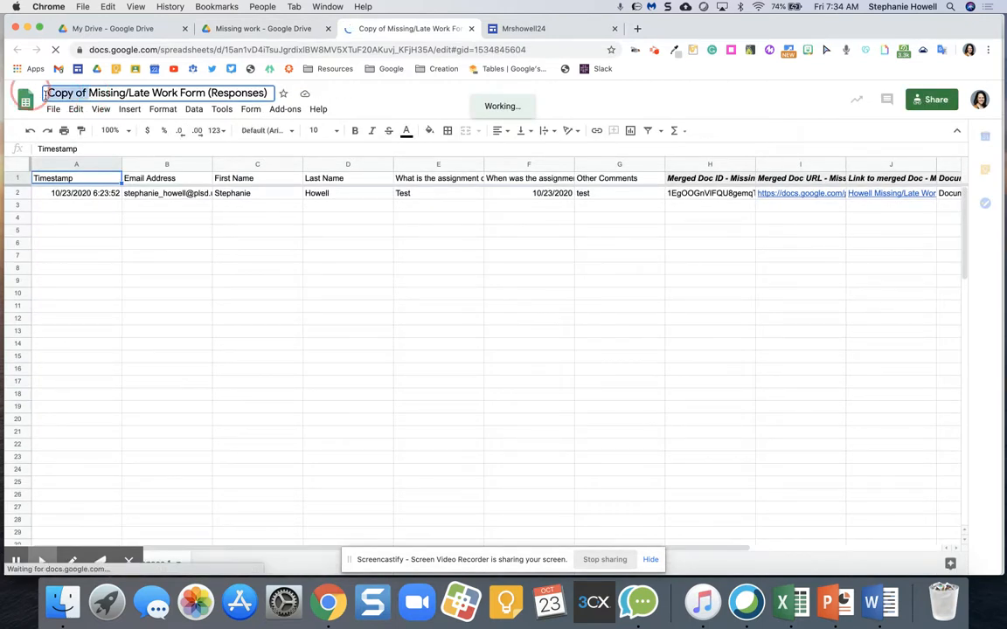
pyautogui.moveTo(46, 93); pyautogui.dragTo(88, 93)
pyautogui.press('BackSpace')
pyautogui.write('Howell')
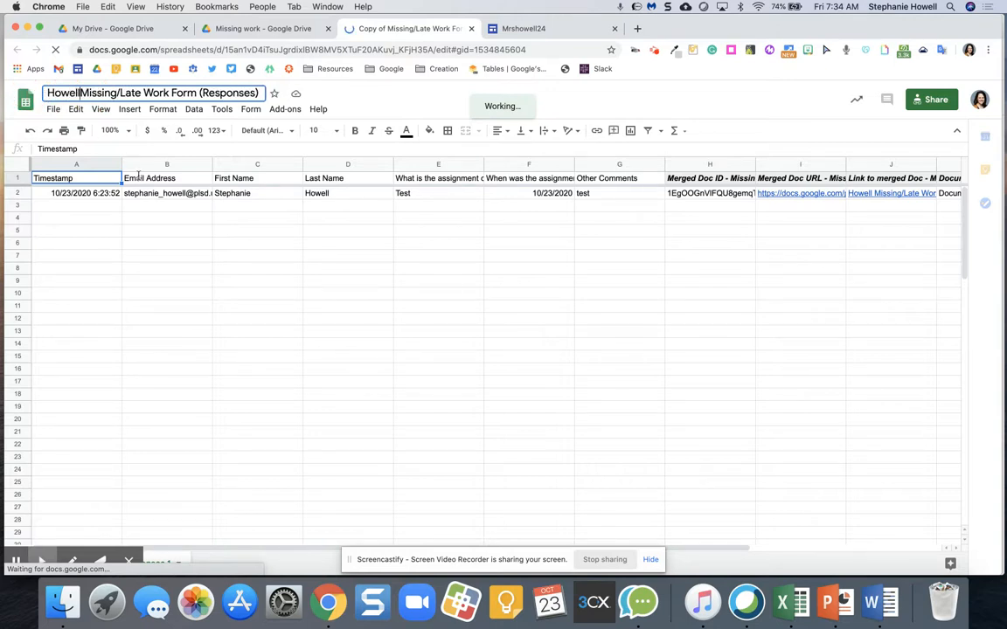
pyautogui.click(191, 251)
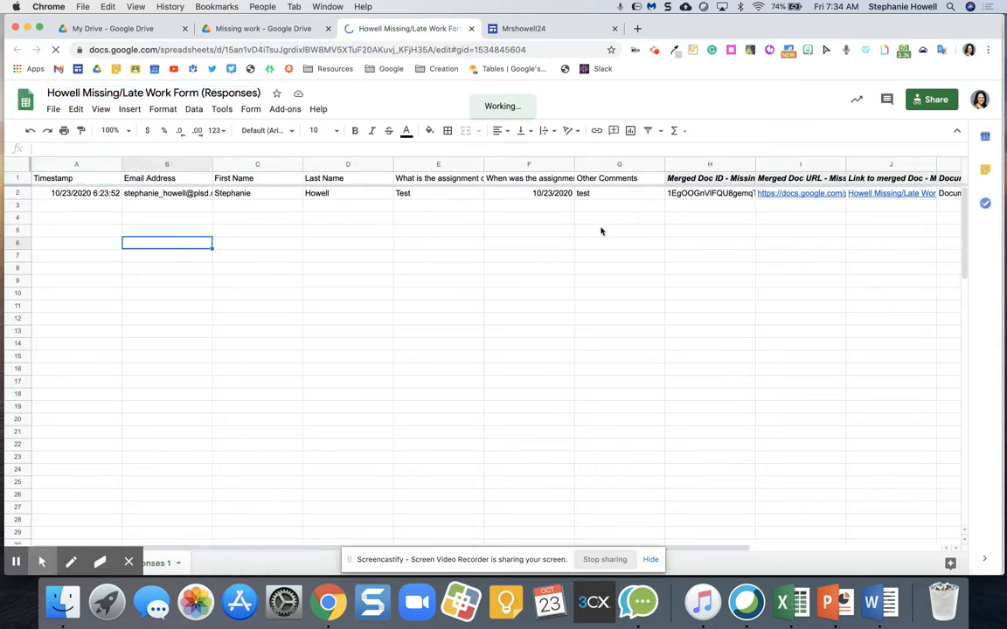
# Step: Clear the old merged-doc entries in cells H2:K2
pyautogui.click(699, 194)
pyautogui.keyDown('shift'); pyautogui.click(958, 196); pyautogui.keyUp('shift')
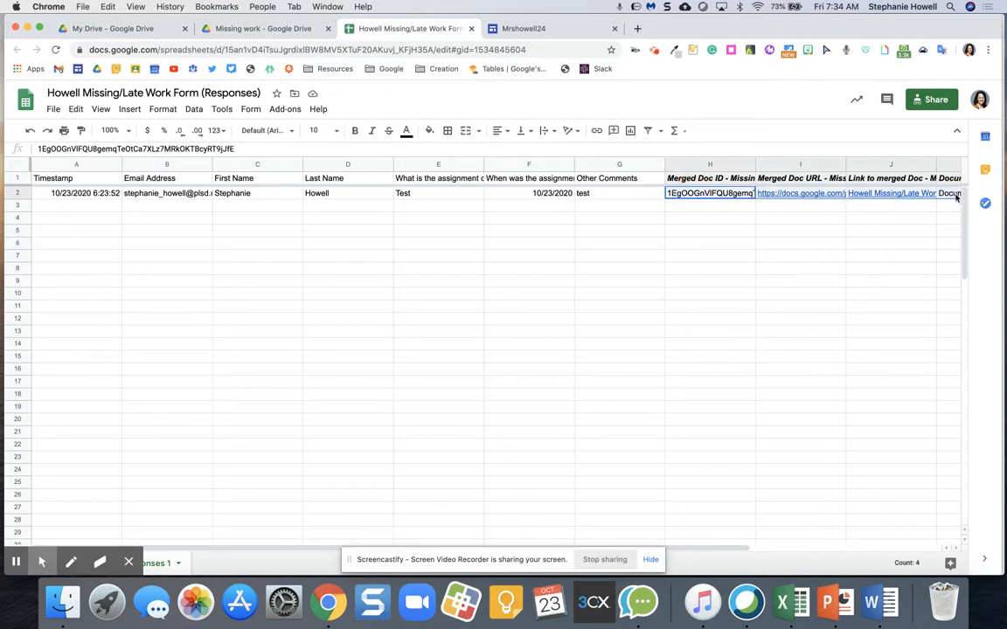
pyautogui.press('Delete')
pyautogui.click(661, 256)
pyautogui.hotkey('ctrl', 'Home')
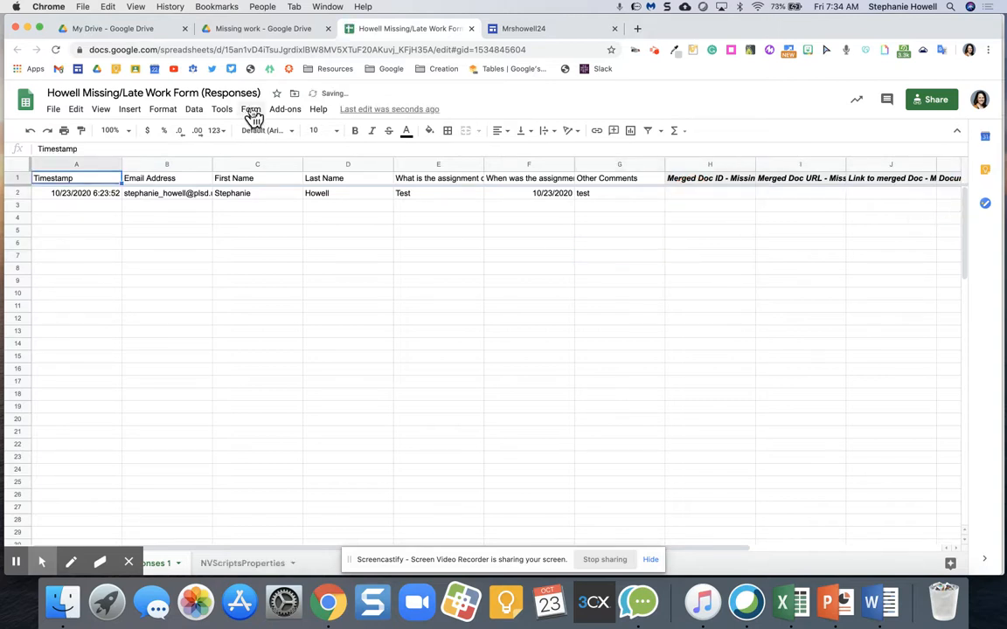
pyautogui.click(251, 111)
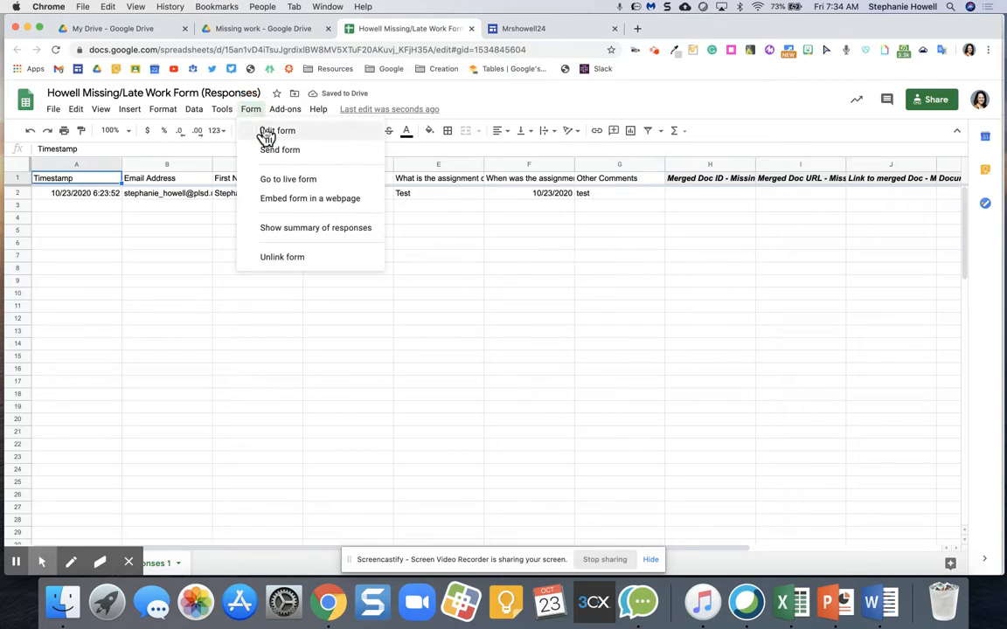
# Step: Replace the 'Copy of' prefix in the linked form's title with the teacher's surname
pyautogui.click(267, 132)
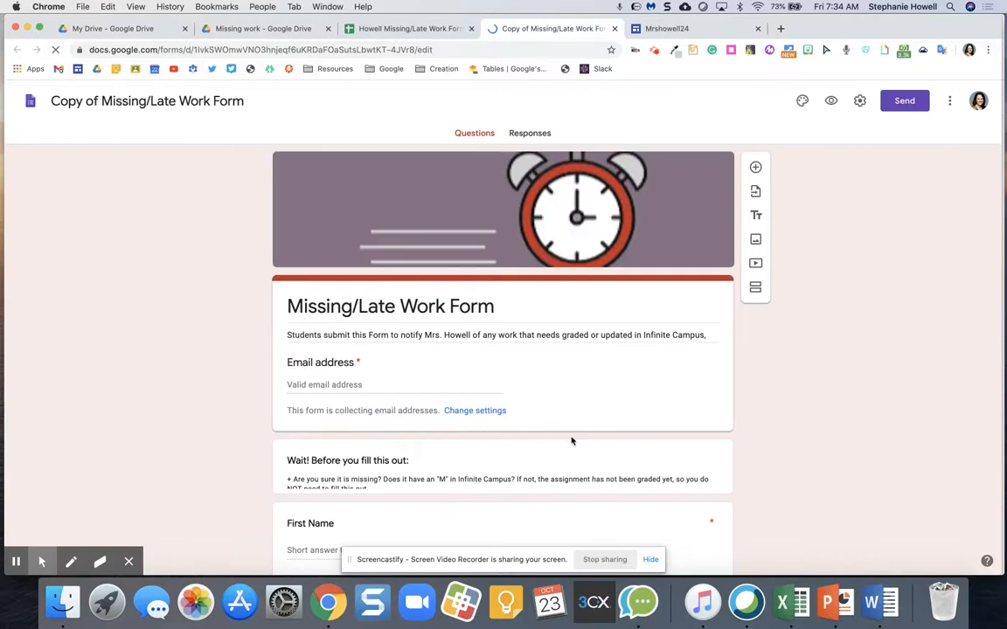
pyautogui.scroll(-5, 571, 441)
pyautogui.scroll(1, 571, 440)
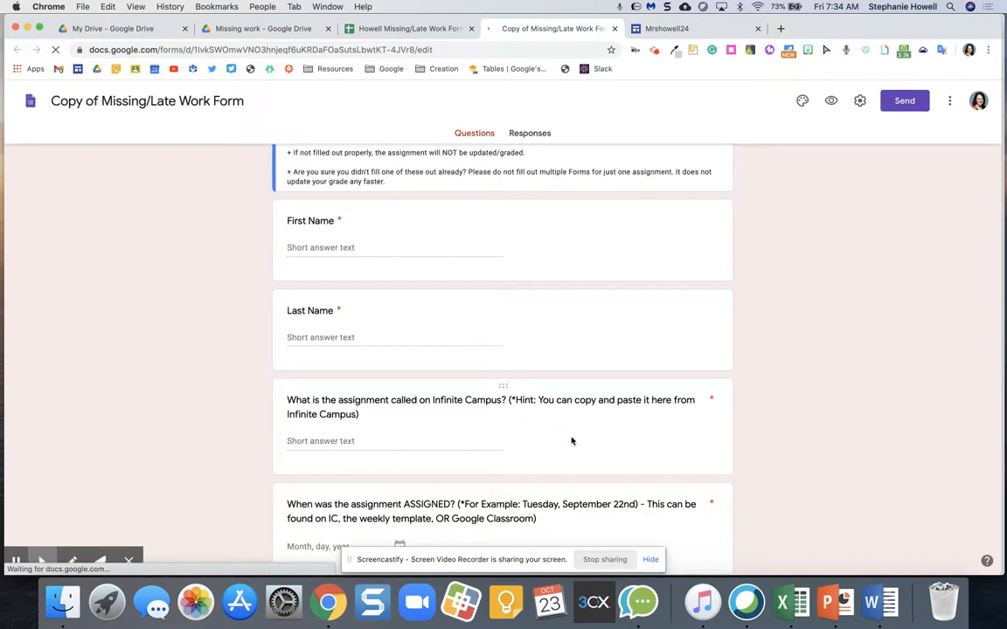
pyautogui.scroll(-1, 571, 440)
pyautogui.moveTo(99, 103); pyautogui.dragTo(39, 105)
pyautogui.write('Howell')
pyautogui.click(196, 173)
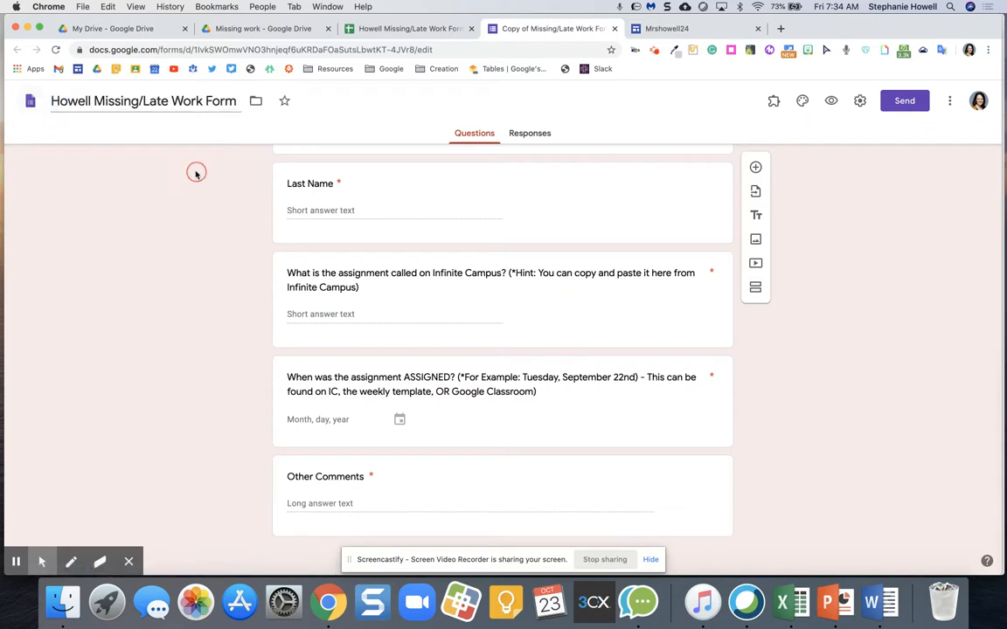
pyautogui.scroll(3, 196, 175)
pyautogui.scroll(3, 196, 175)
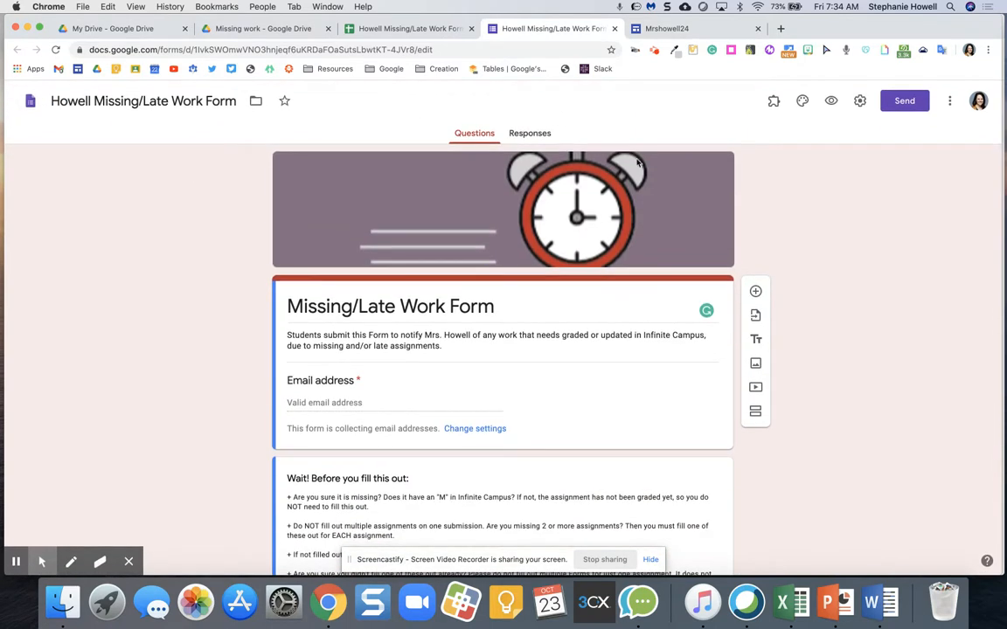
# Step: Restrict the form to signed-in users in the organization and save the settings
pyautogui.click(861, 103)
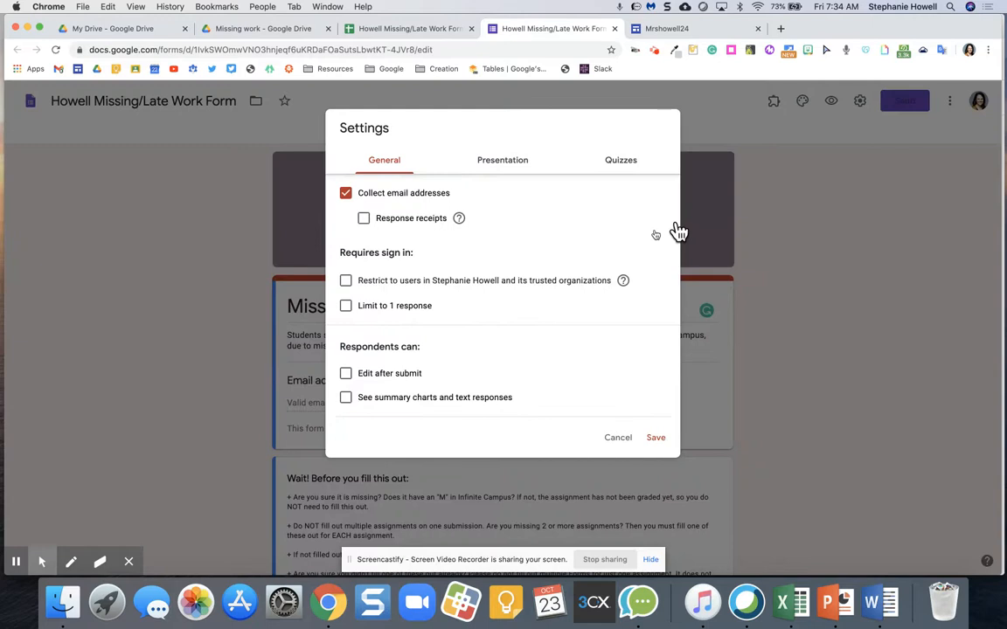
pyautogui.click(388, 281)
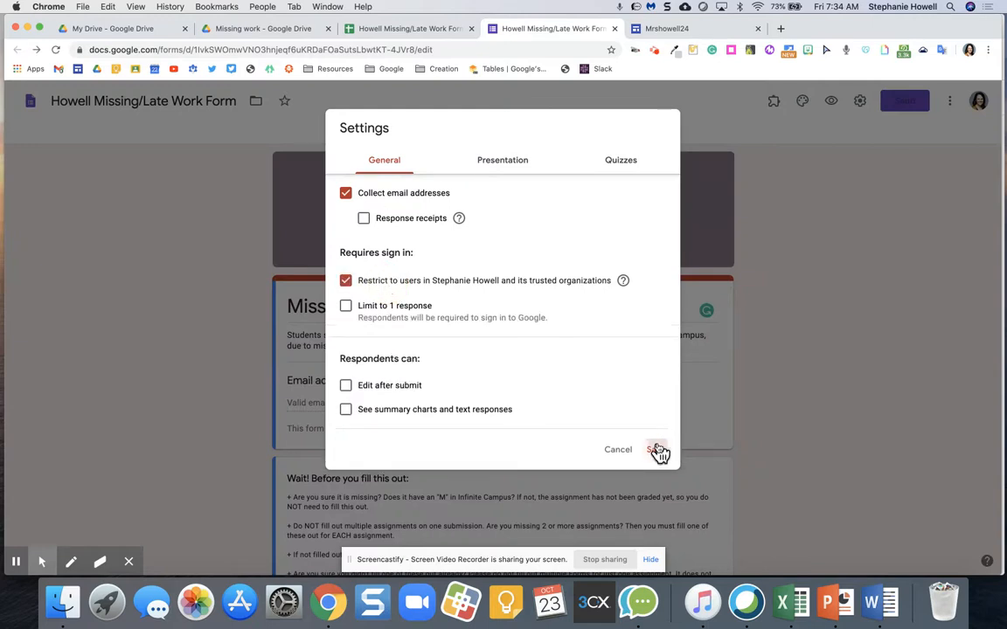
pyautogui.click(656, 449)
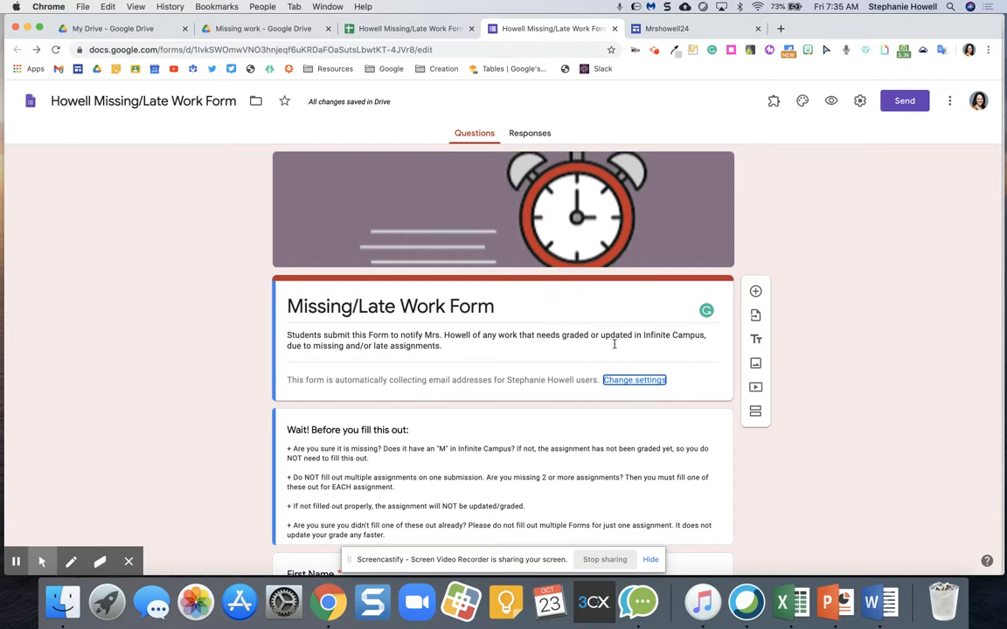
pyautogui.scroll(-10, 676, 317)
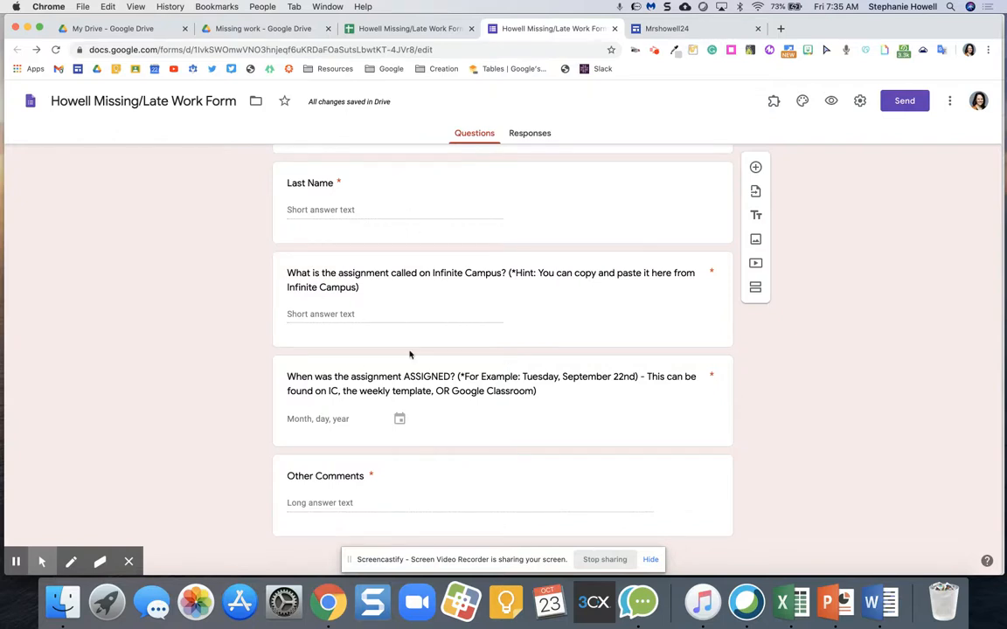
pyautogui.scroll(10, 410, 354)
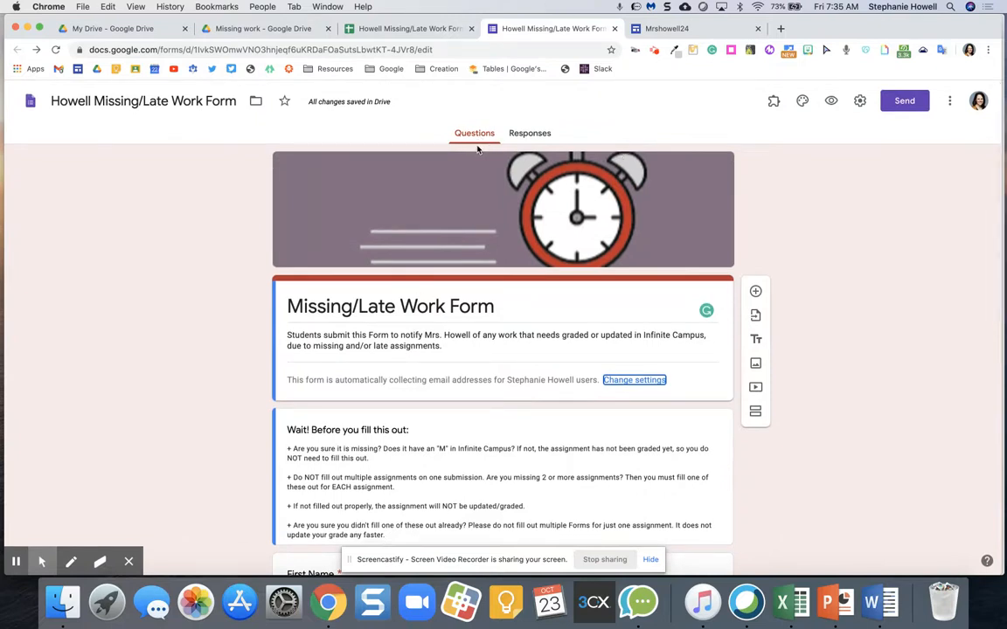
# Step: View the form's shareable link, then return to the responses spreadsheet
pyautogui.click(898, 105)
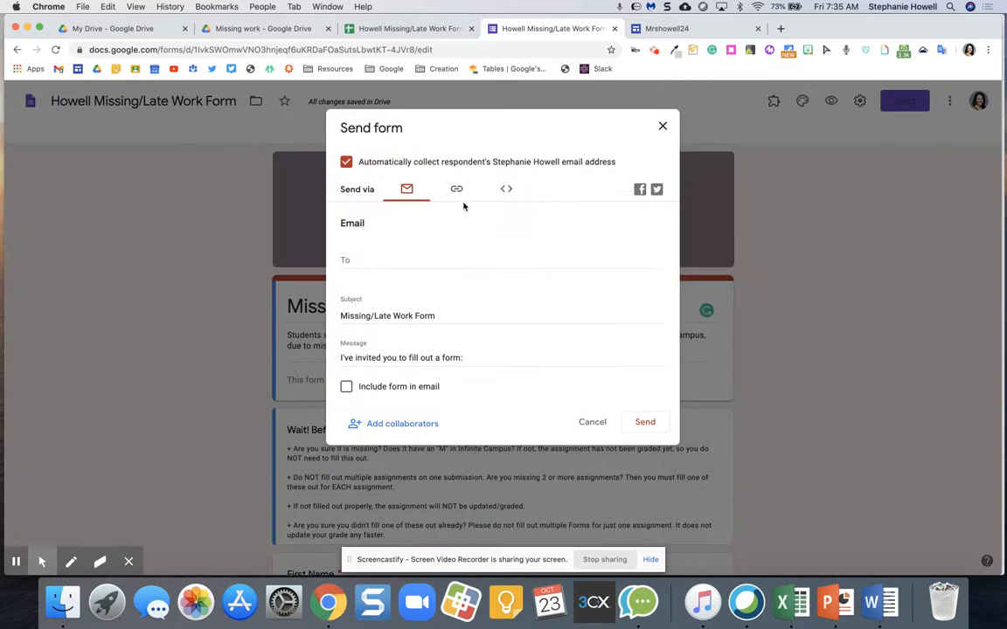
pyautogui.click(456, 192)
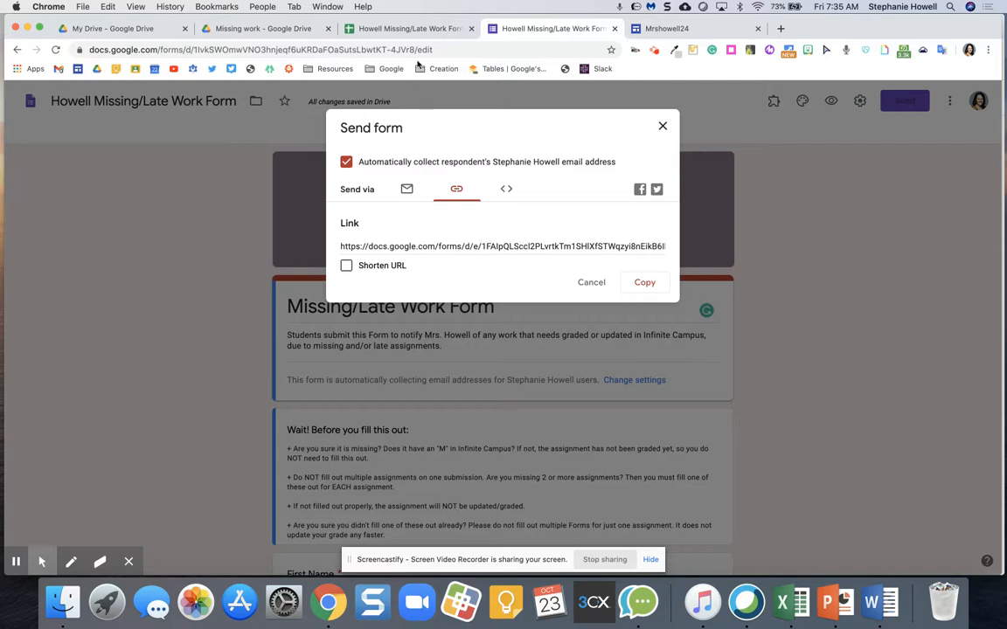
pyautogui.click(389, 29)
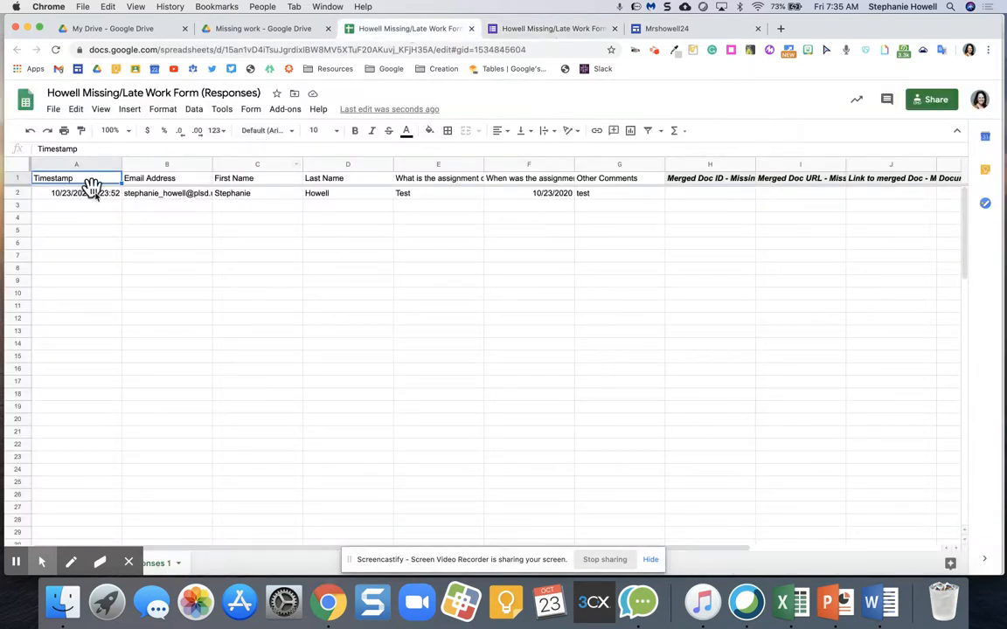
# Step: Launch autoCrat from the Add-ons menu and upgrade it to version 3
pyautogui.click(186, 245)
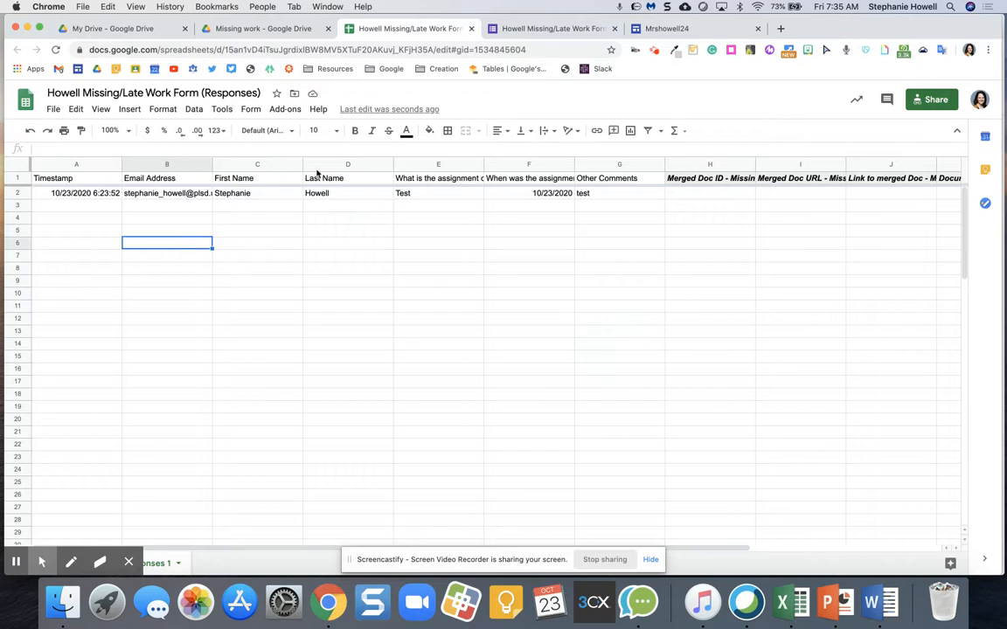
pyautogui.click(285, 110)
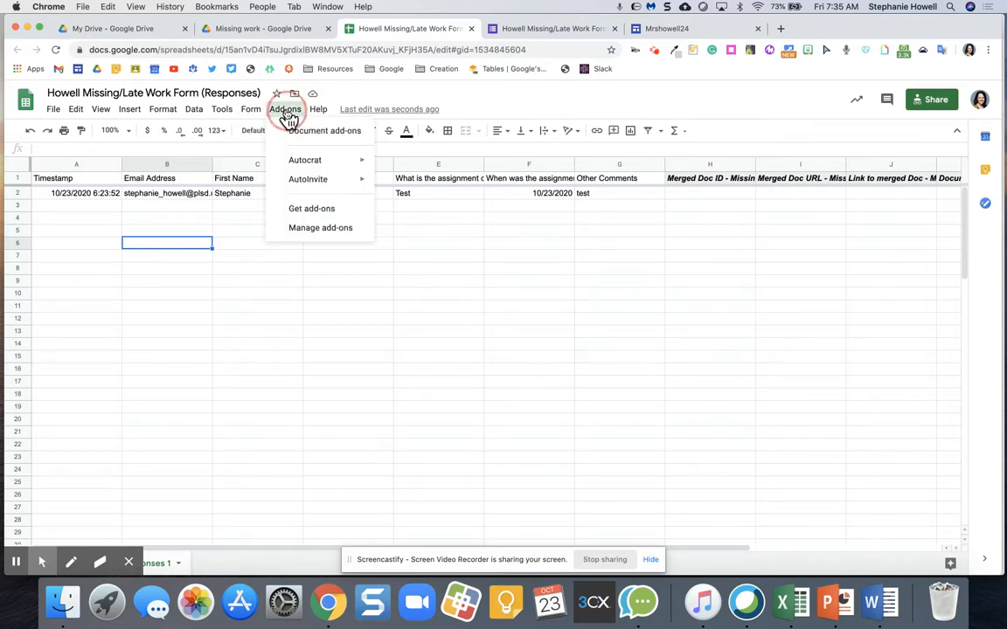
pyautogui.moveTo(307, 162)
pyautogui.click(411, 166)
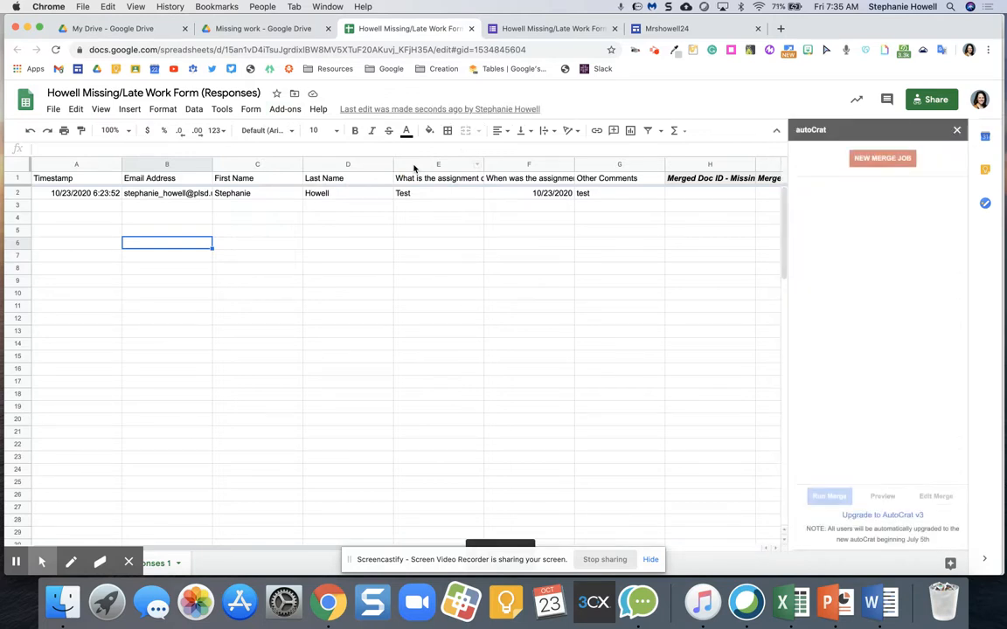
pyautogui.click(881, 516)
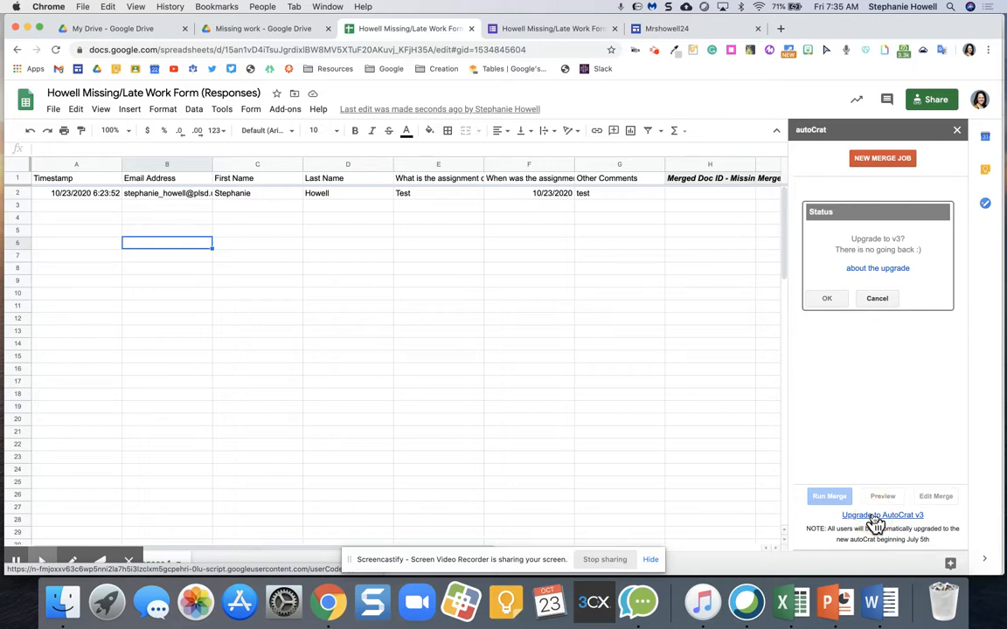
pyautogui.click(829, 298)
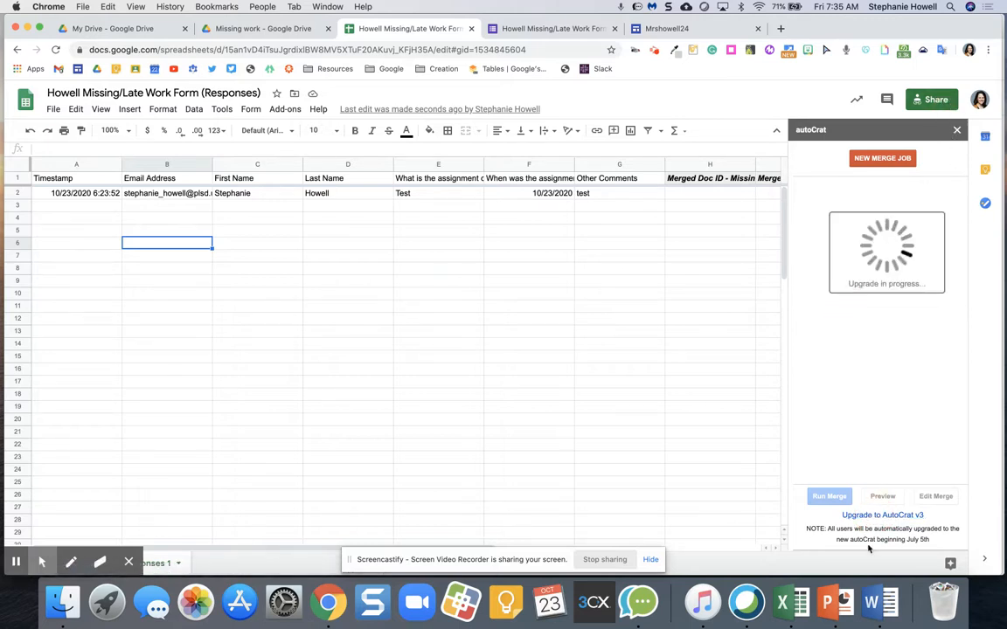
pyautogui.click(870, 518)
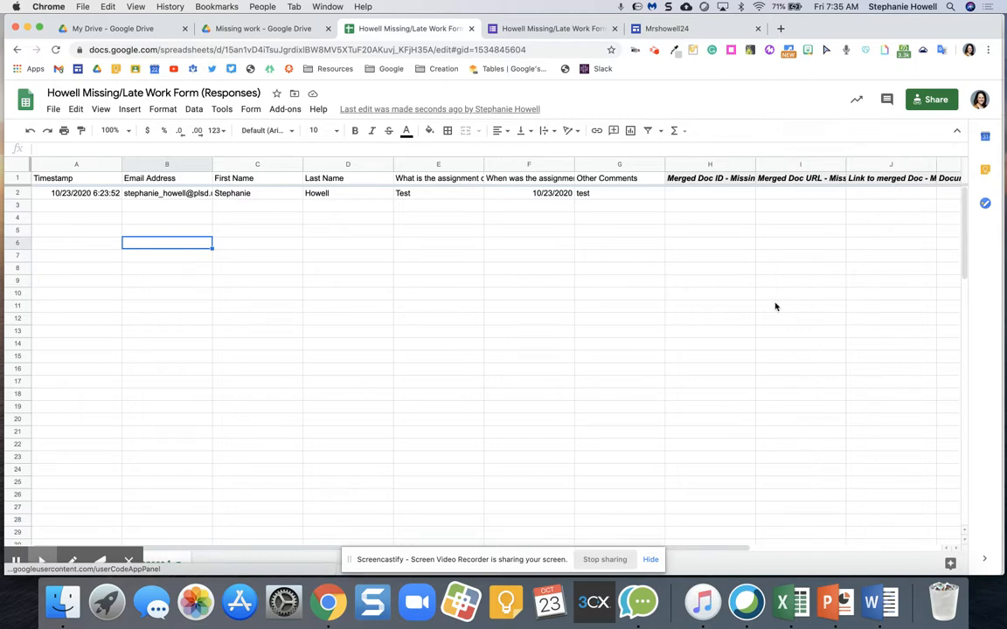
pyautogui.click(288, 110)
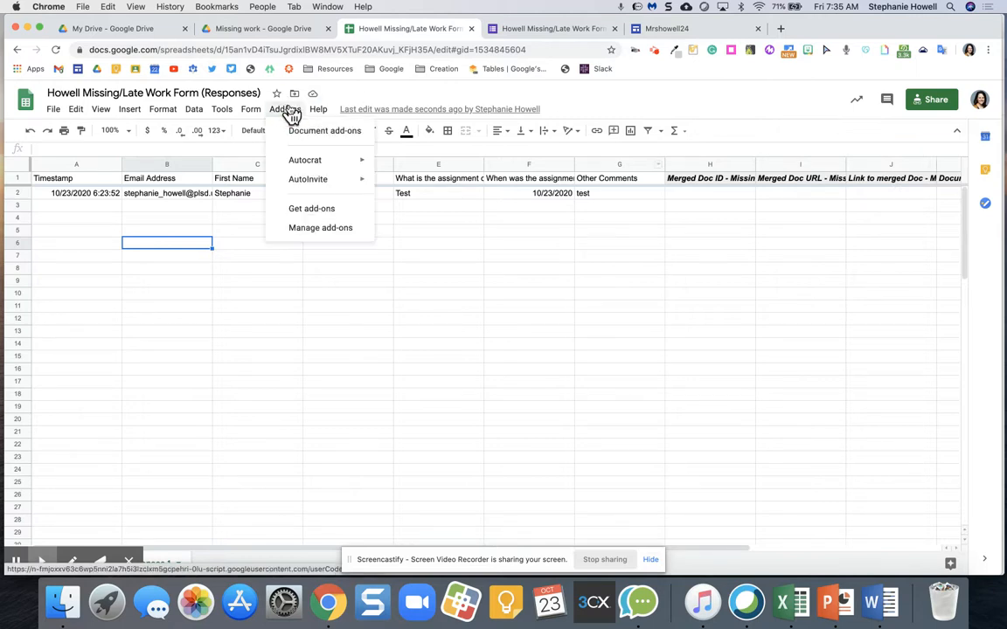
# Step: Launch autoCrat and edit the Missing/Late Work Form job, keeping its name
pyautogui.moveTo(344, 161)
pyautogui.click(404, 163)
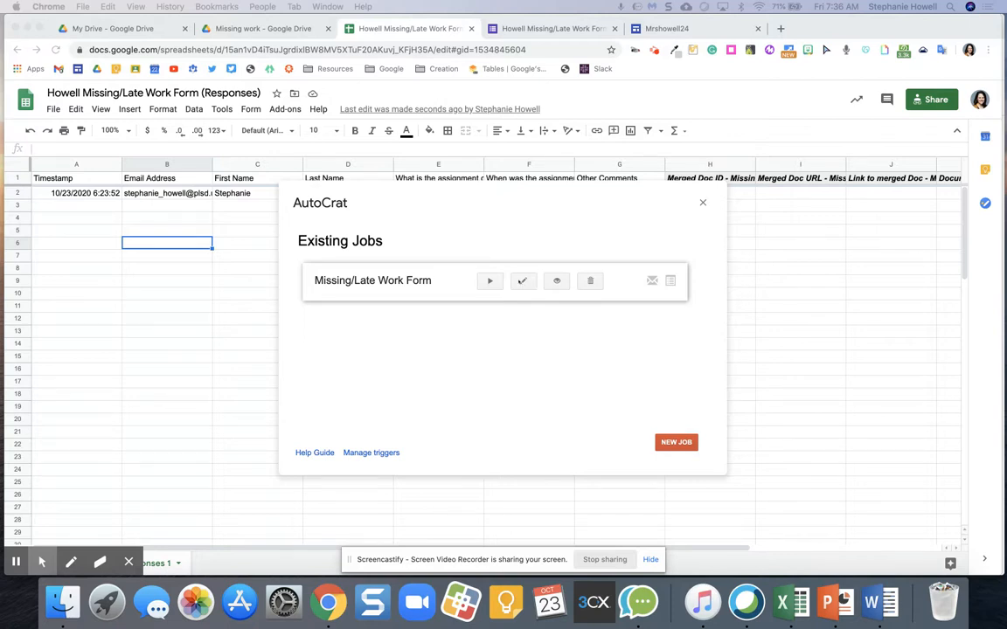
pyautogui.click(521, 282)
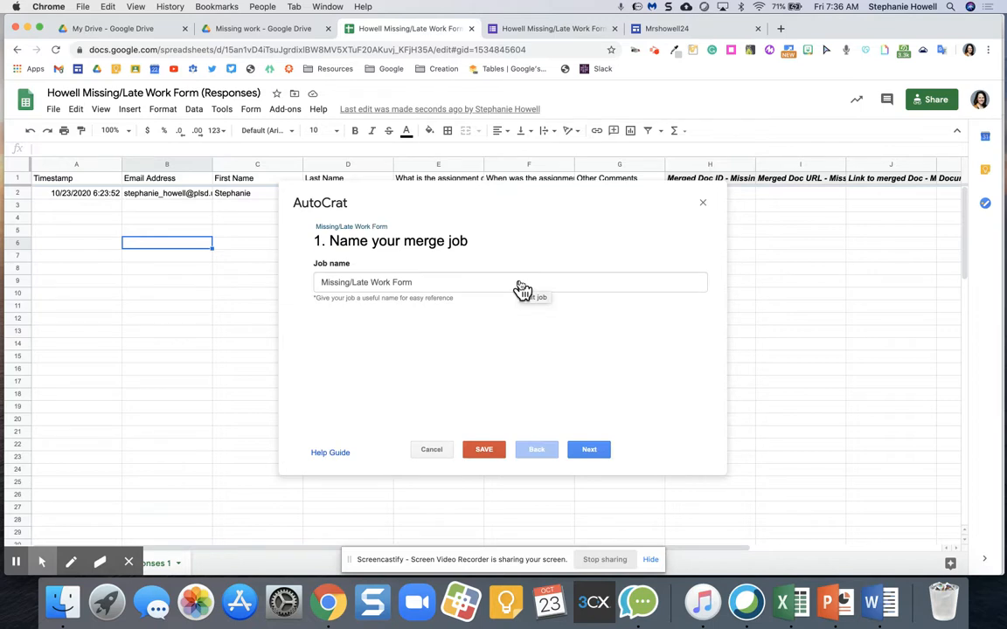
pyautogui.click(476, 280)
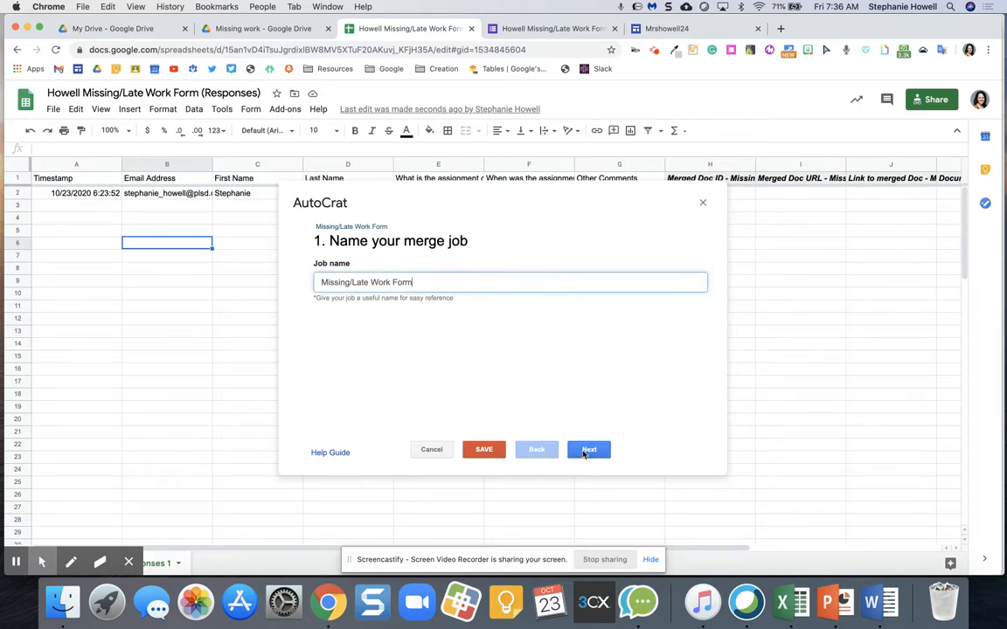
pyautogui.click(584, 451)
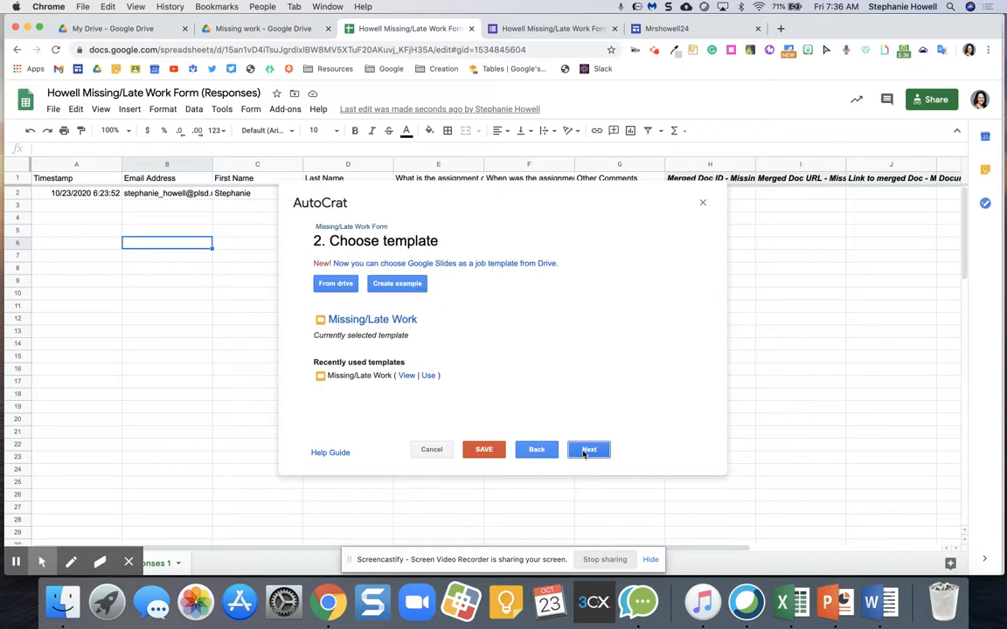
# Step: Review the Missing/Late Work slide template in Slides and keep it as the job's template
pyautogui.click(354, 321)
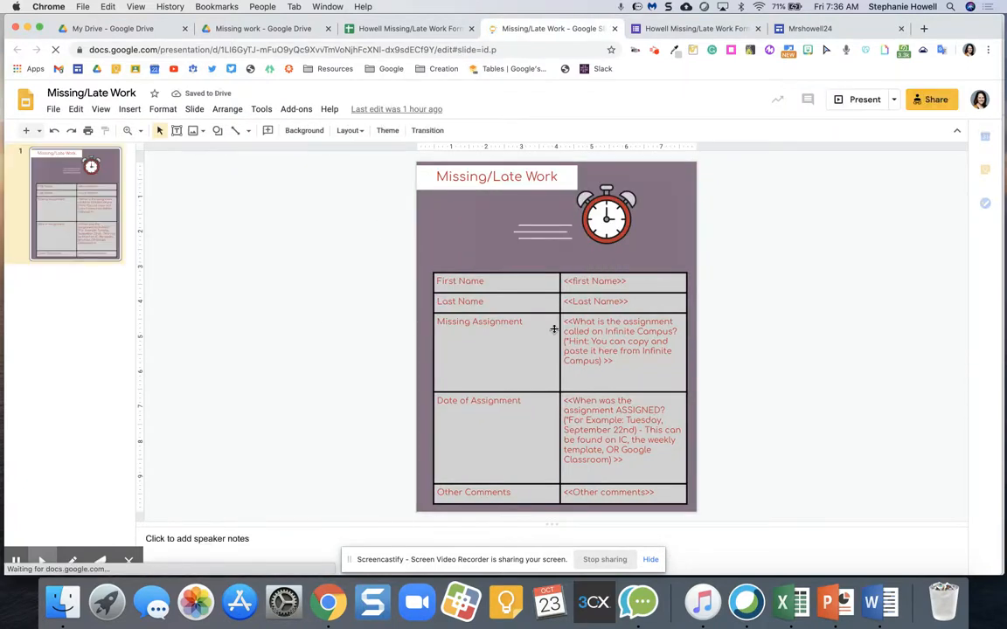
pyautogui.click(427, 32)
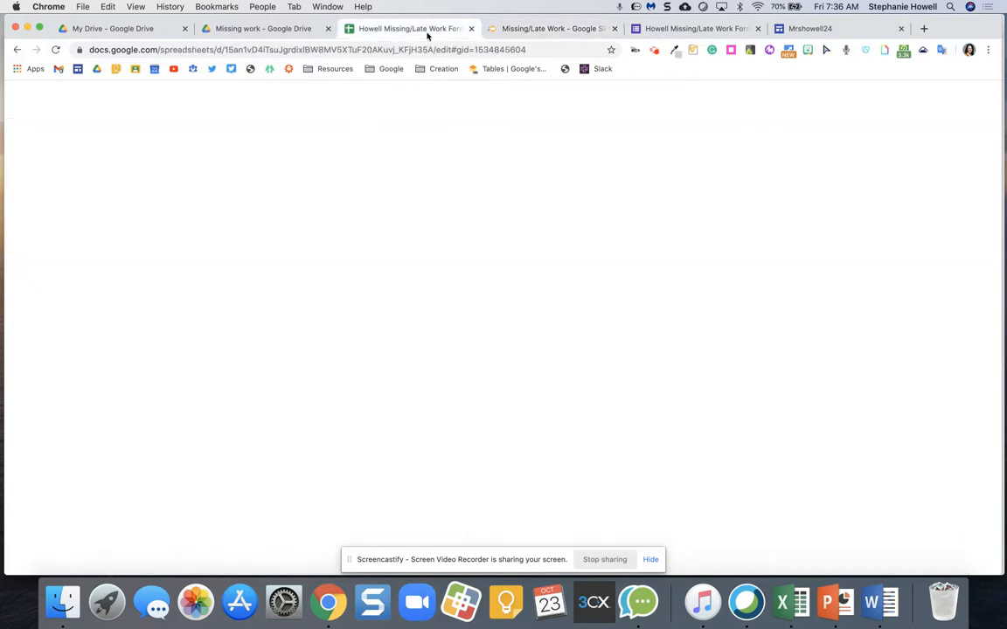
pyautogui.click(550, 29)
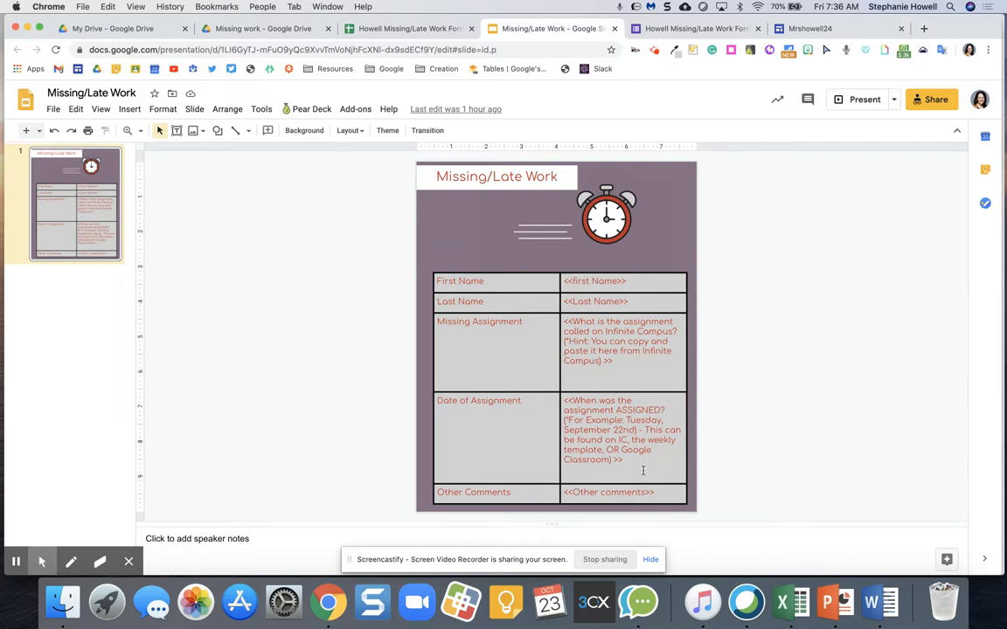
pyautogui.click(411, 29)
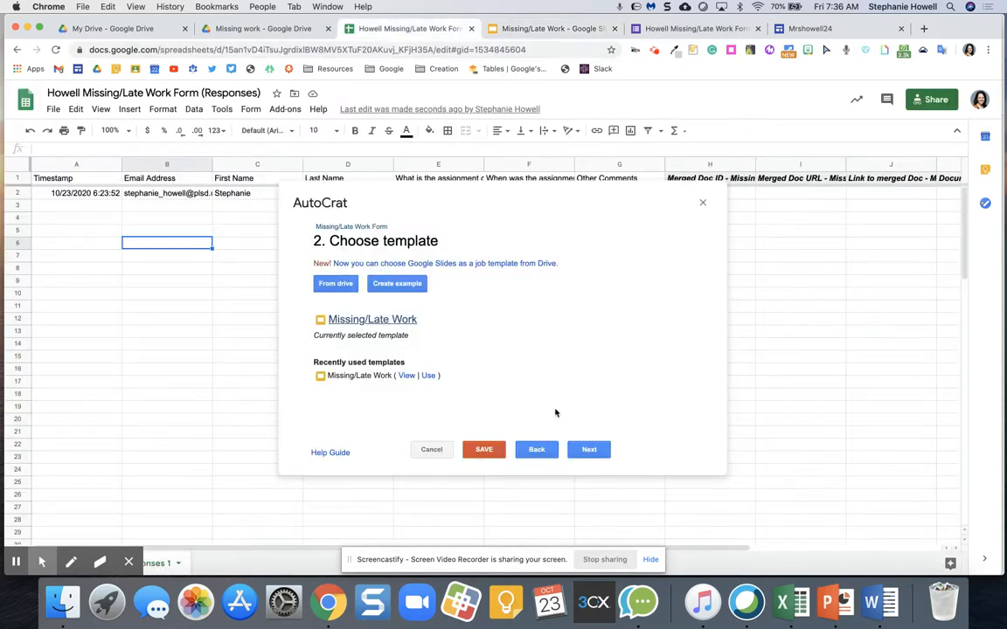
pyautogui.click(589, 450)
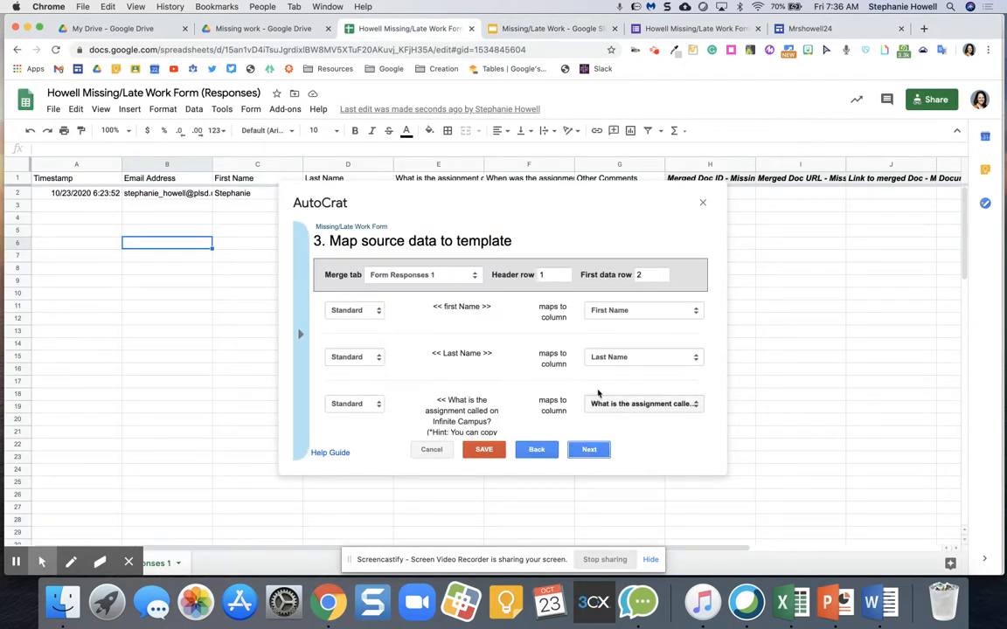
# Step: Accept the Form Responses 1 column-to-tag mapping with header row 1 and data row 2
pyautogui.scroll(-5, 603, 385)
pyautogui.scroll(5, 609, 380)
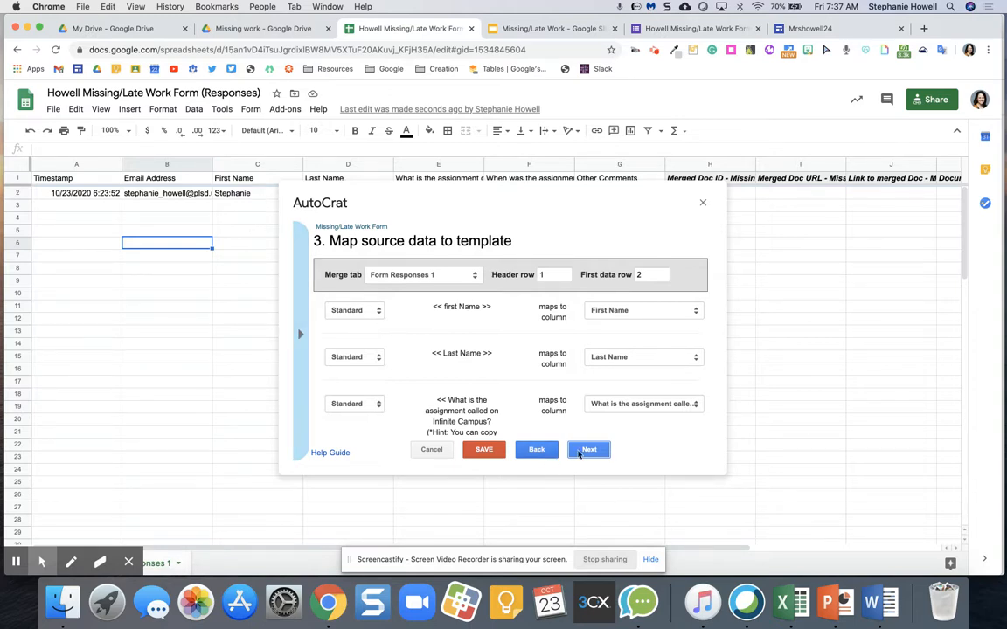
pyautogui.click(592, 450)
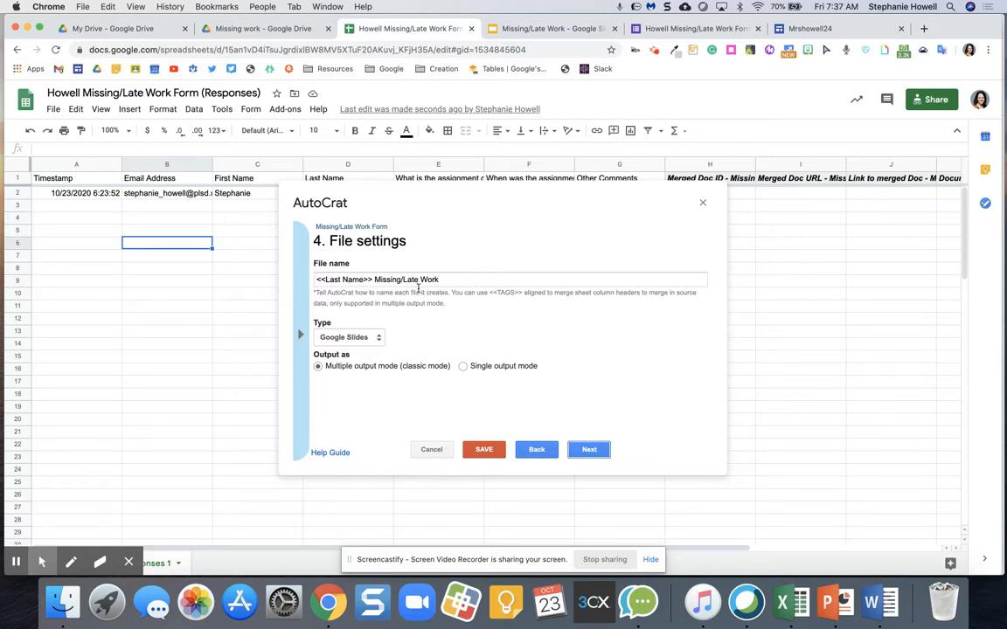
# Step: Keep Missing work Results as the destination folder and skip merge conditions
pyautogui.click(590, 450)
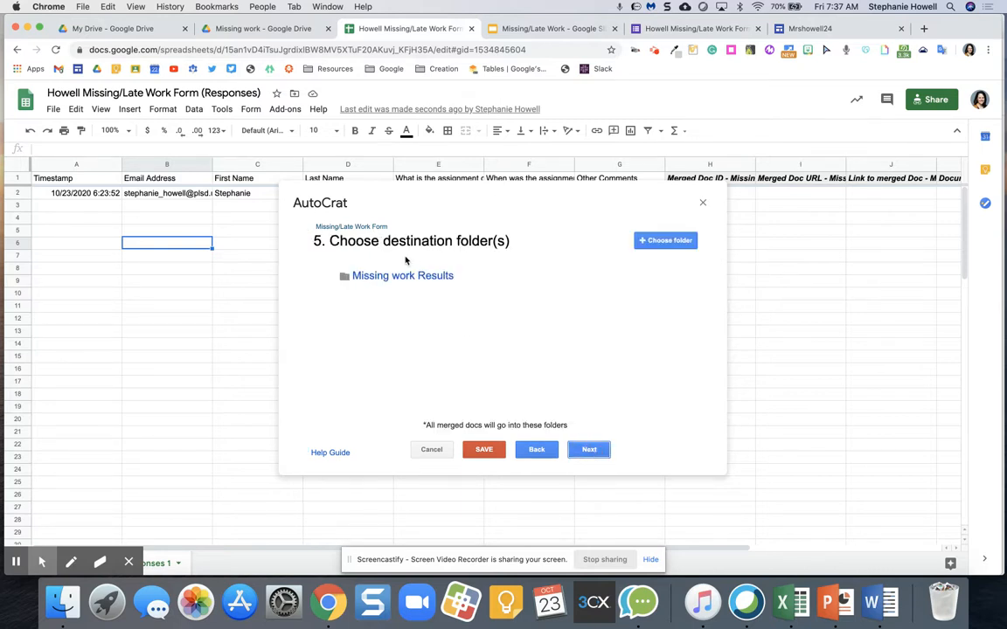
pyautogui.moveTo(406, 287)
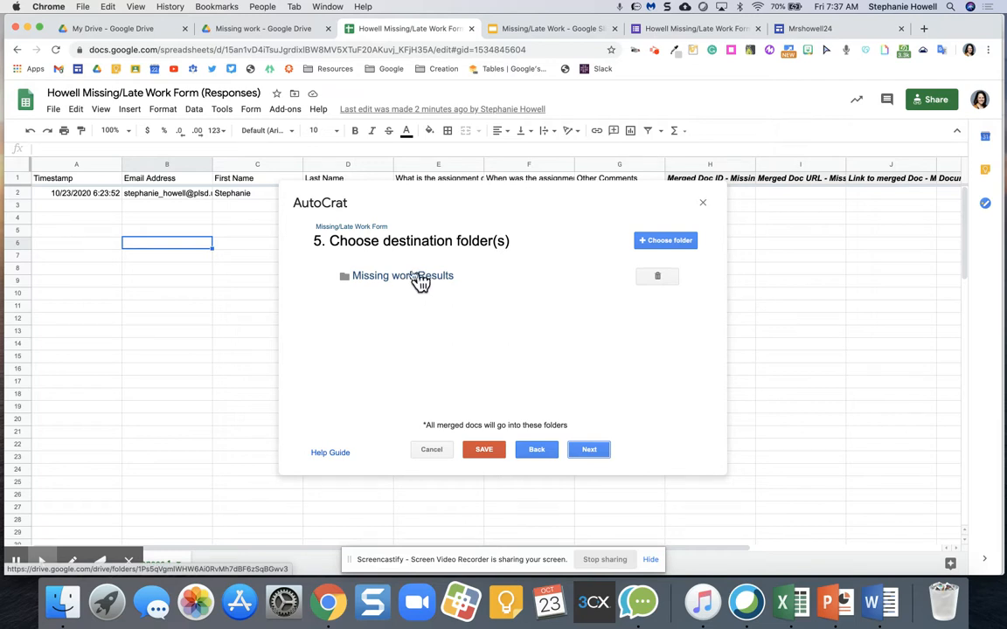
pyautogui.click(662, 240)
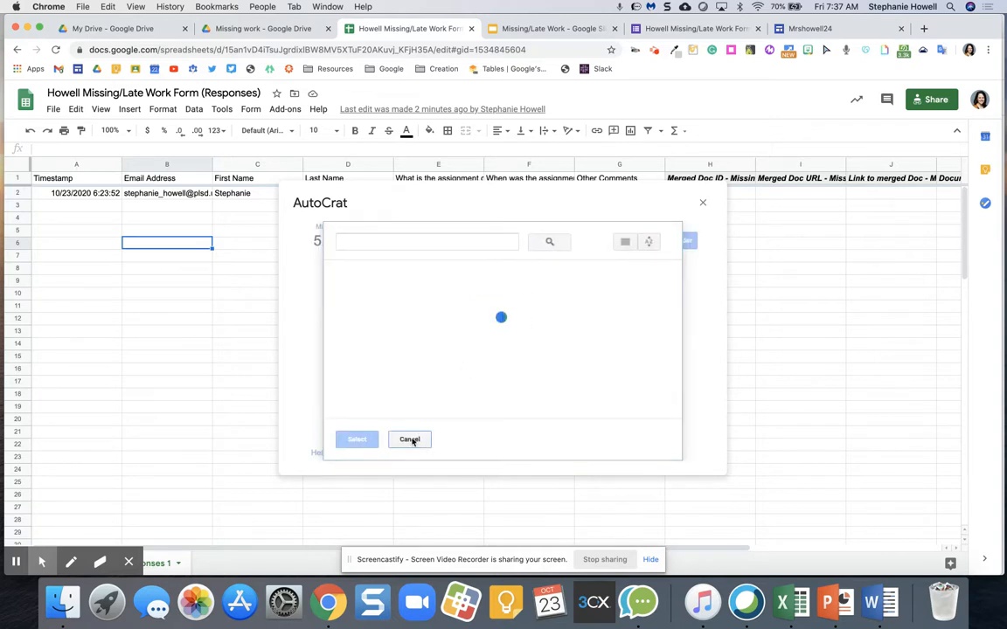
pyautogui.click(411, 439)
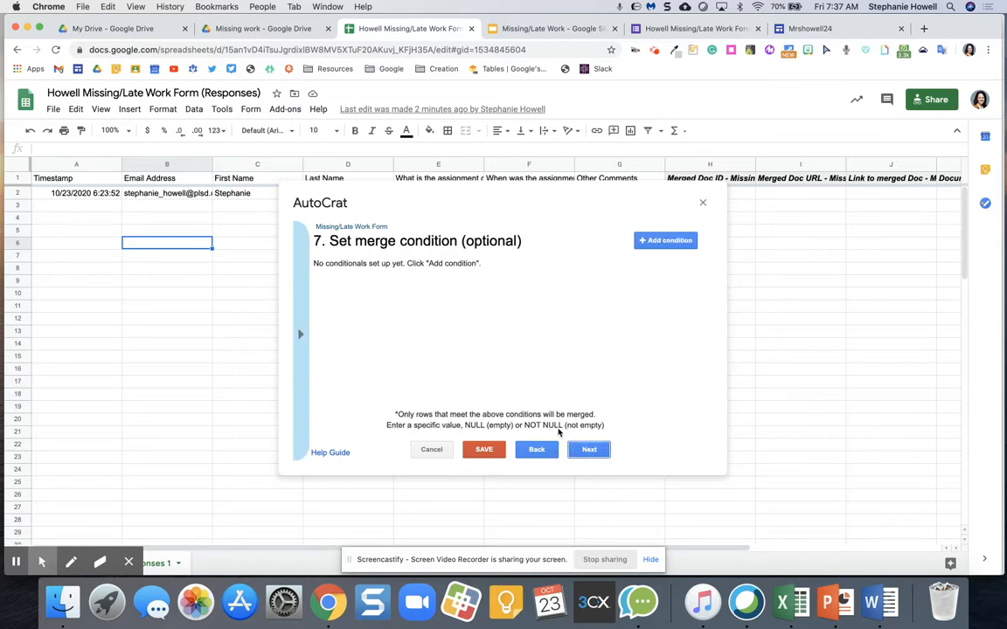
pyautogui.click(584, 448)
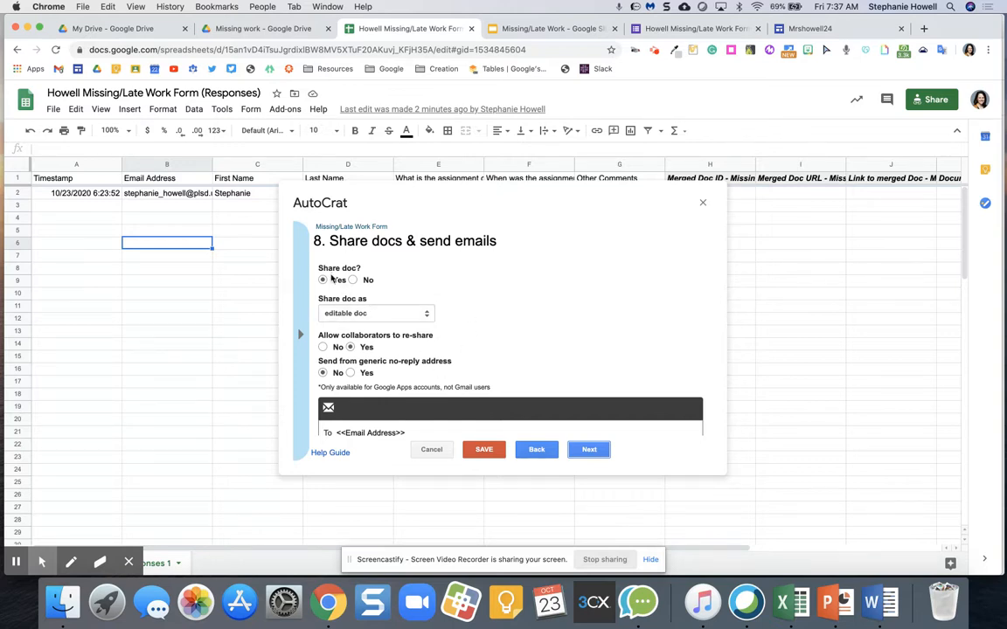
# Step: Keep the merged docs shared as editable to <<Email Address>>
pyautogui.click(347, 315)
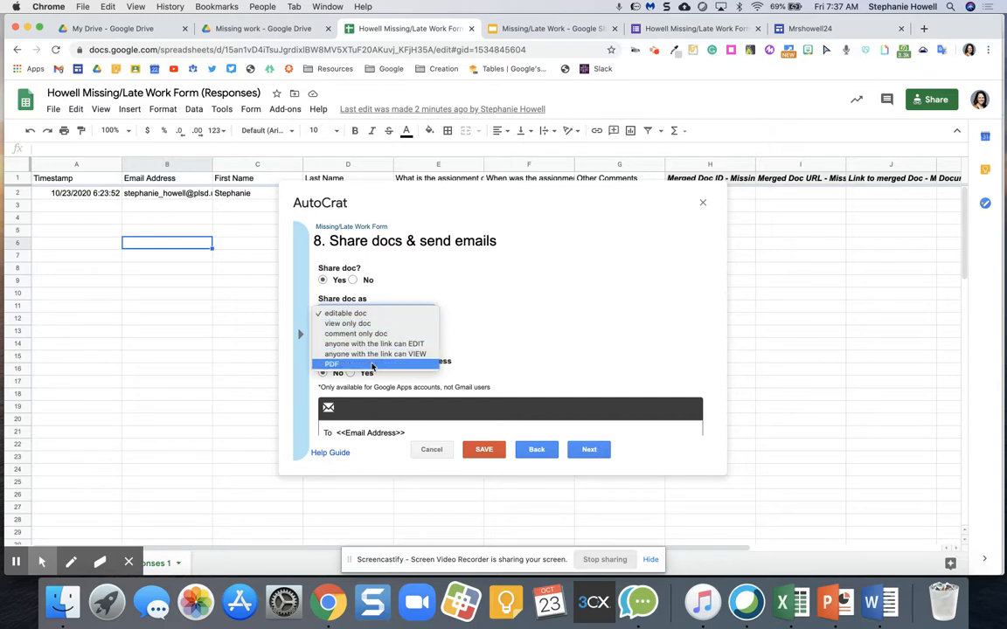
pyautogui.click(346, 314)
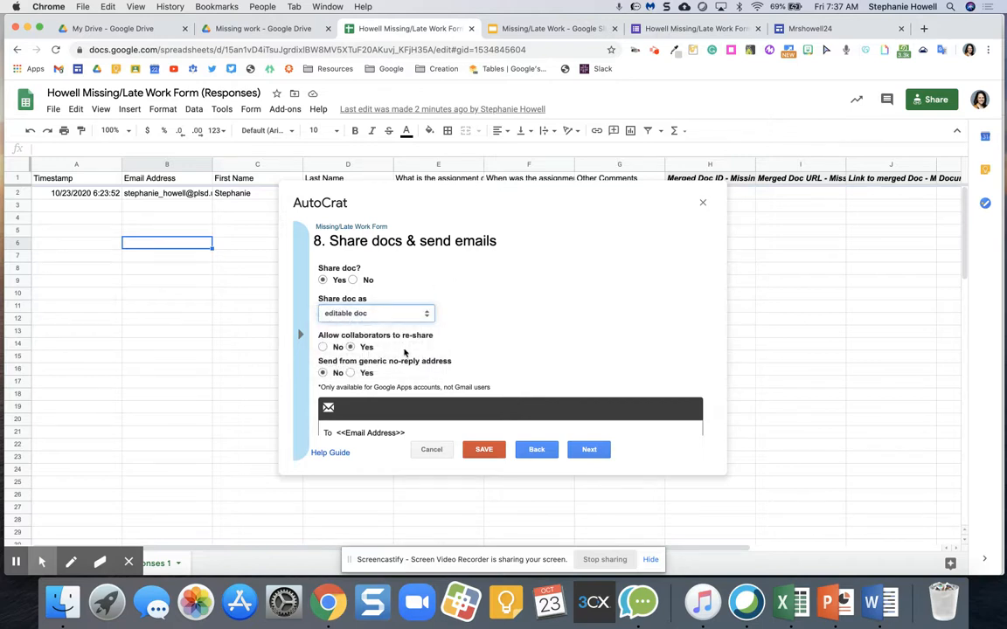
pyautogui.scroll(-3, 404, 352)
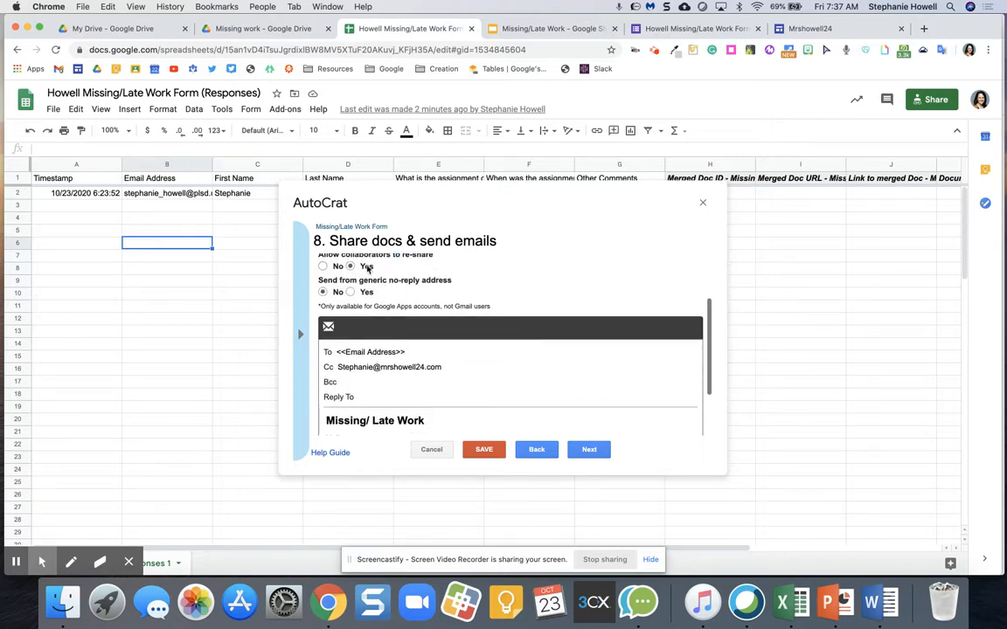
# Step: Replace the old Cc address with the teacher's own school e-mail address
pyautogui.tripleClick(386, 367)
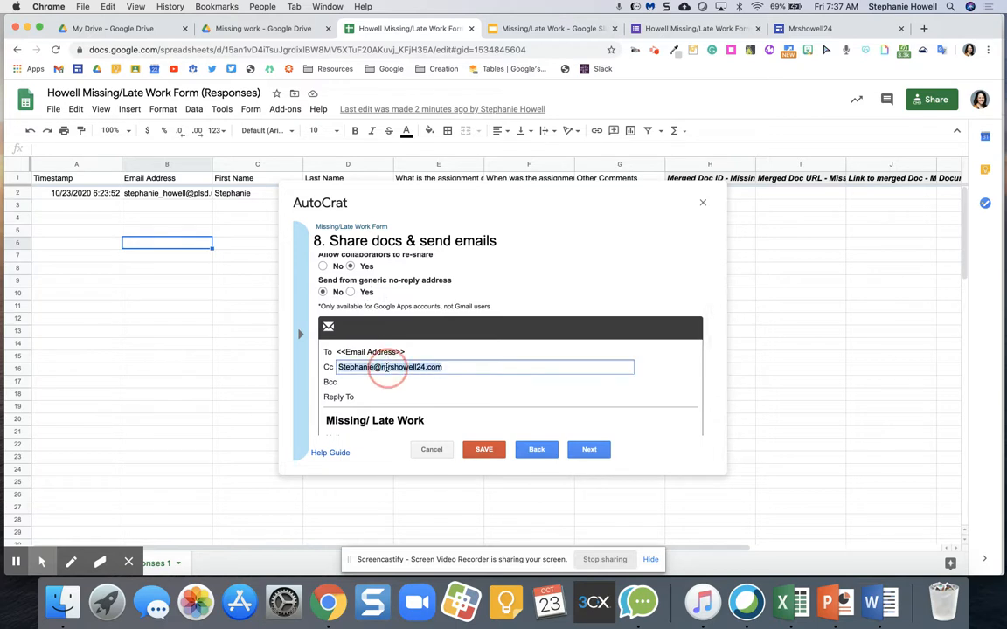
pyautogui.press('BackSpace')
pyautogui.doubleClick(382, 351)
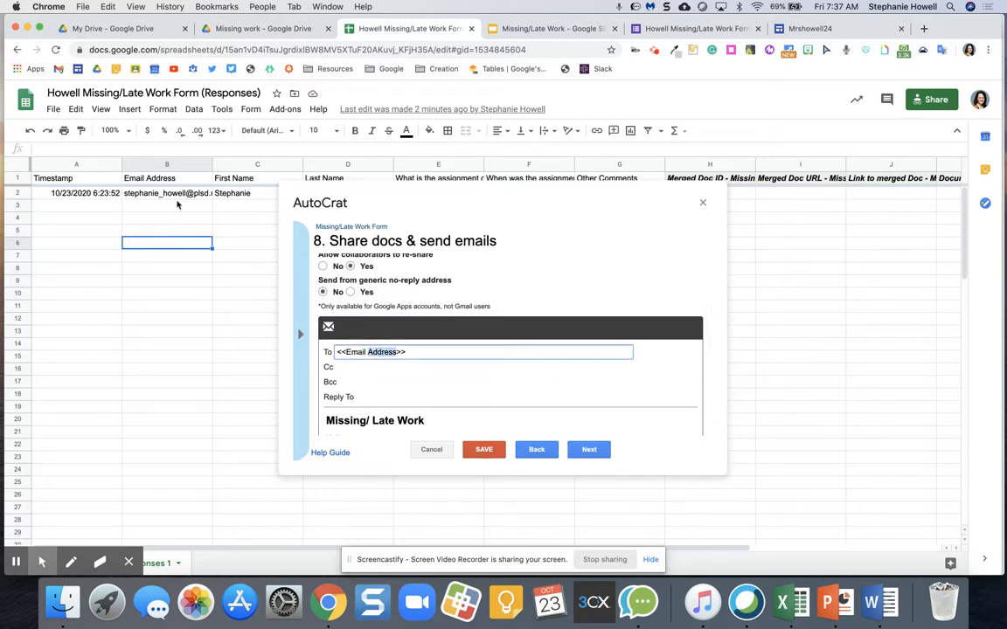
pyautogui.click(160, 164)
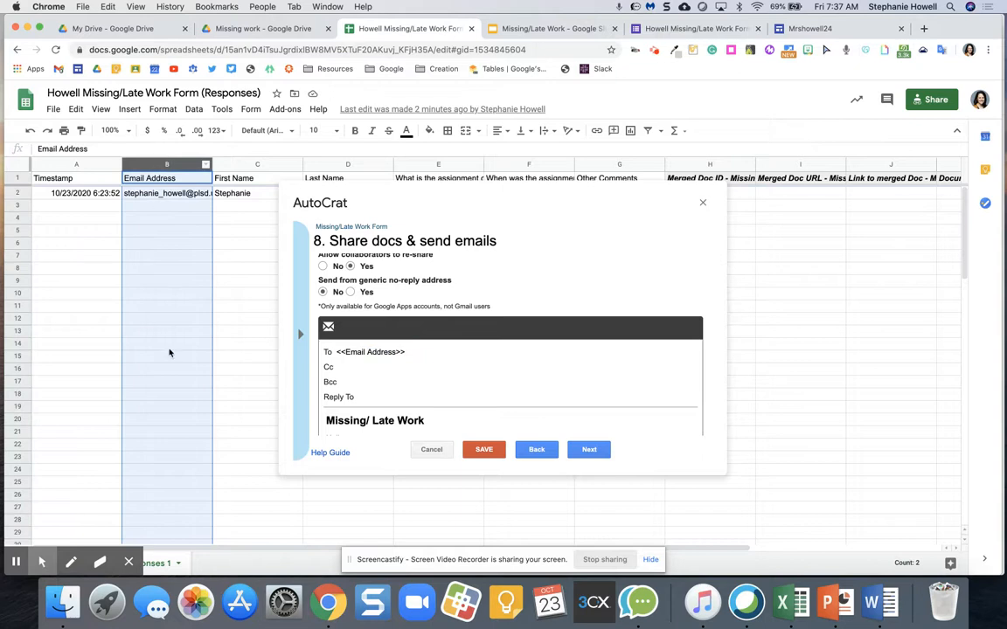
pyautogui.click(330, 367)
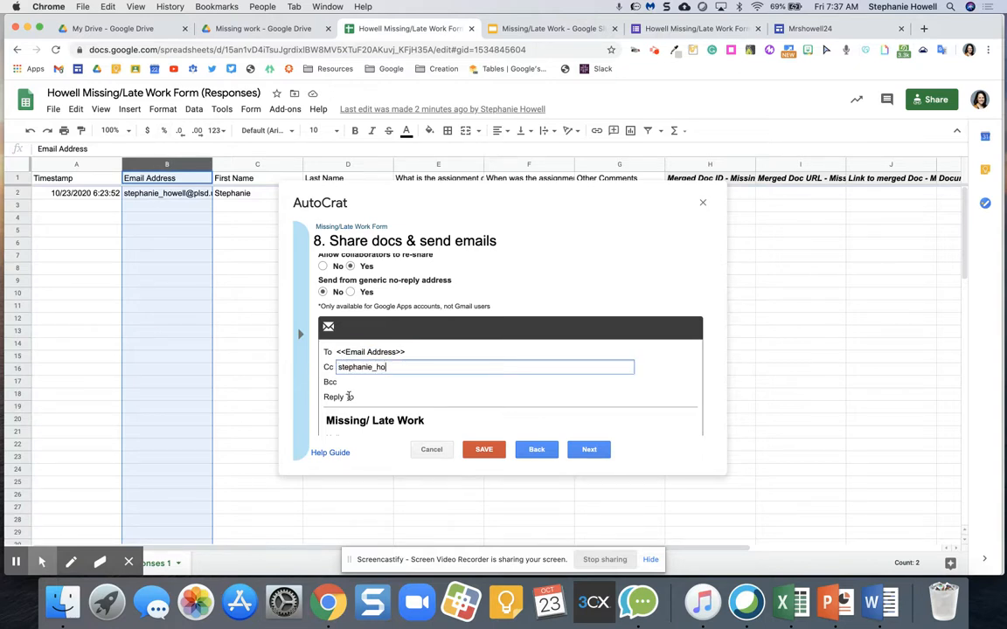
pyautogui.click(377, 396)
pyautogui.scroll(-2, 376, 367)
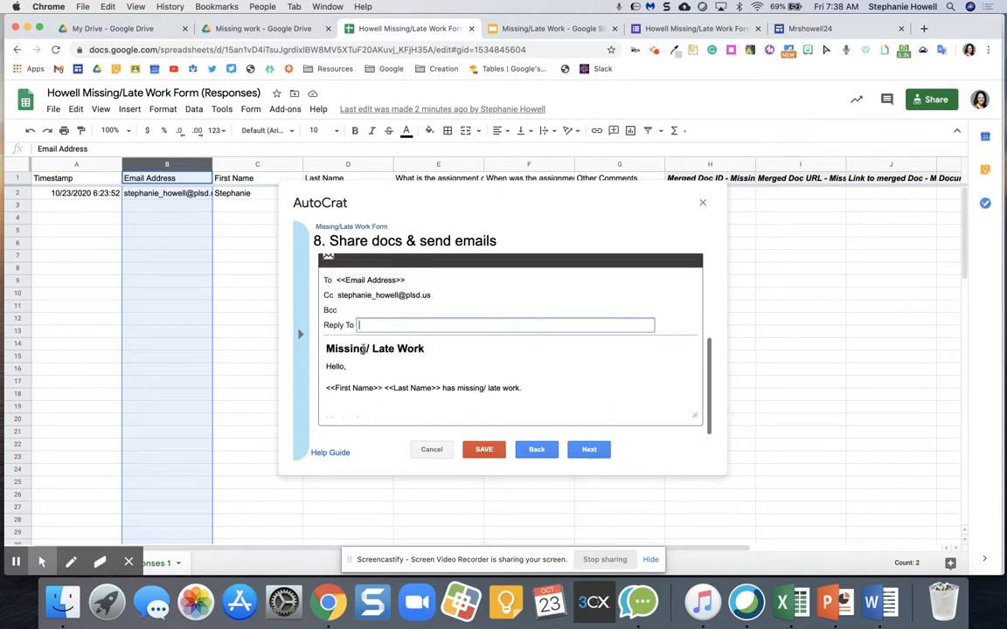
# Step: Insert 'turned in' before 'missing' in the email body and review the full message
pyautogui.click(363, 349)
pyautogui.click(344, 391)
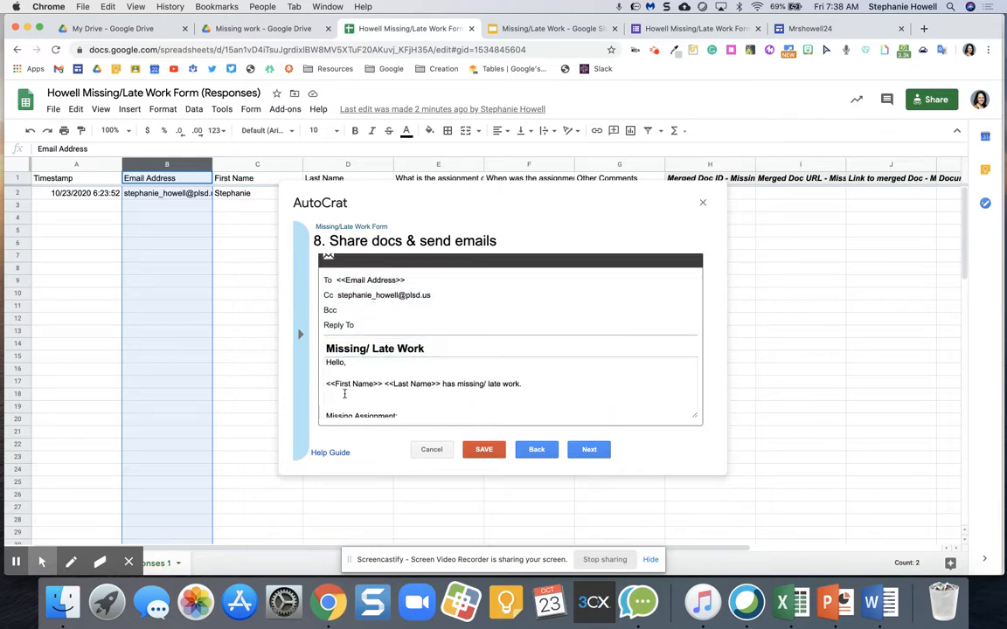
pyautogui.scroll(-5, 343, 393)
pyautogui.scroll(5, 344, 394)
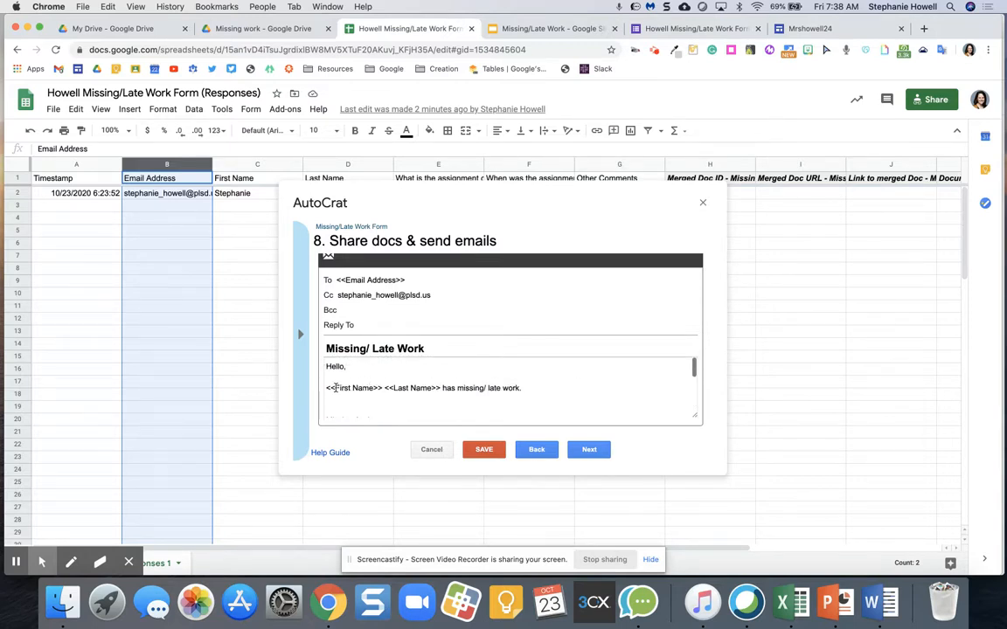
pyautogui.click(457, 387)
pyautogui.write('turned in')
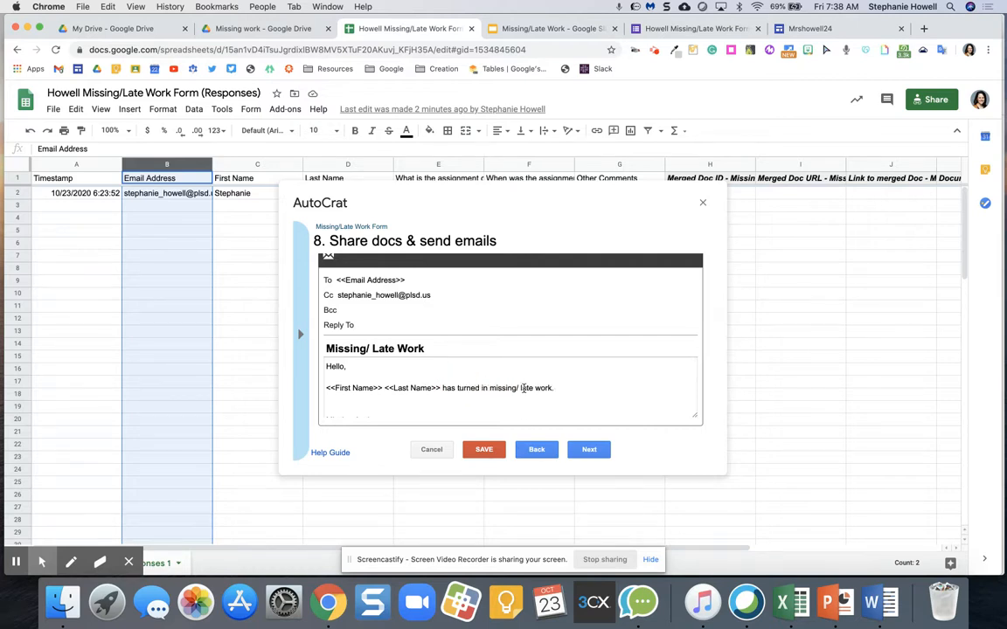
pyautogui.scroll(-3, 518, 397)
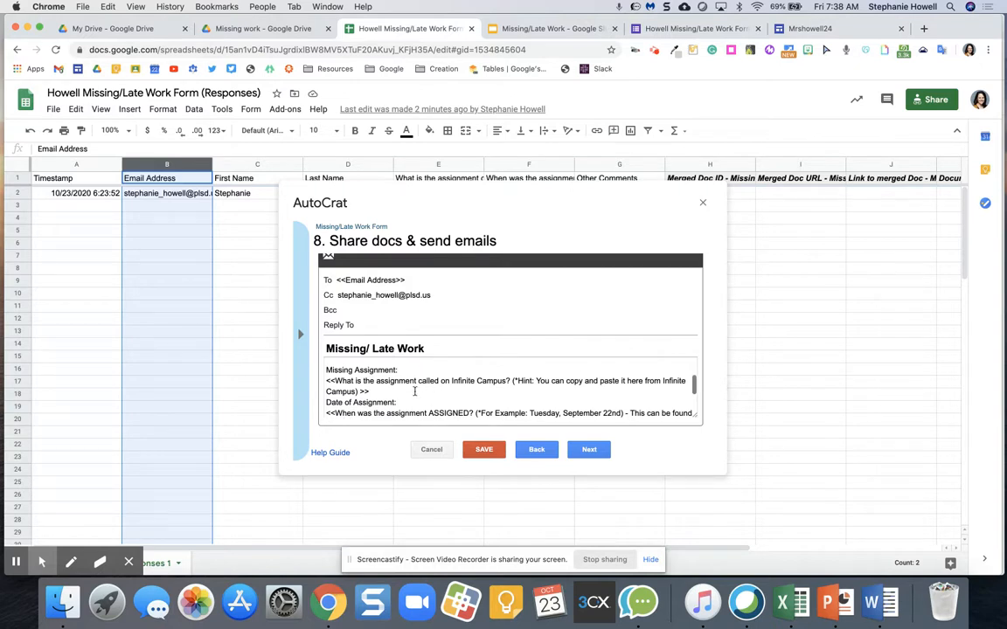
pyautogui.scroll(-2, 415, 392)
pyautogui.click(407, 409)
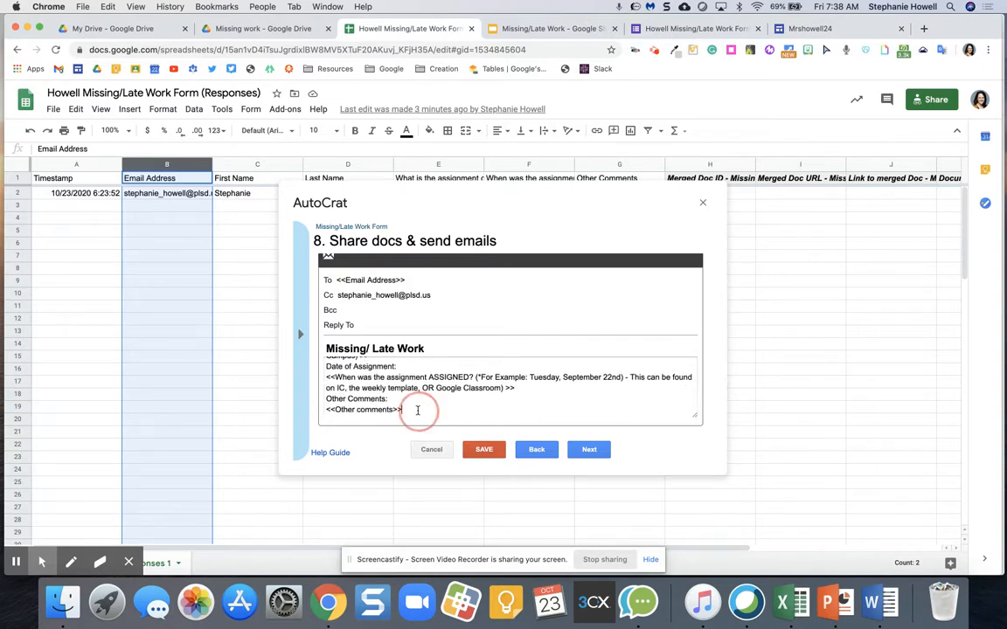
pyautogui.scroll(5, 417, 410)
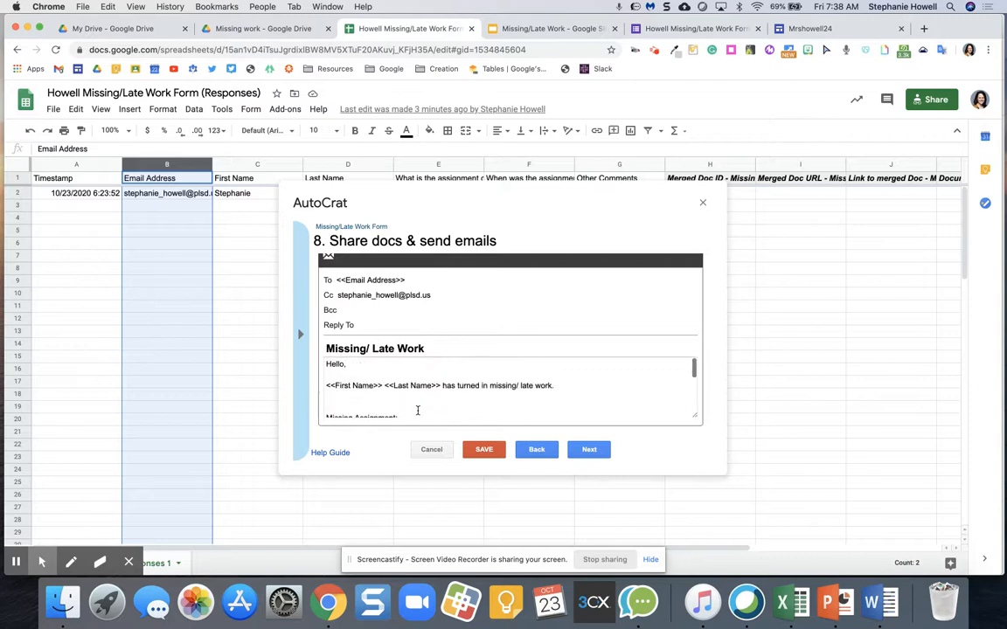
pyautogui.scroll(-5, 418, 410)
pyautogui.scroll(2, 418, 410)
pyautogui.scroll(-1, 418, 410)
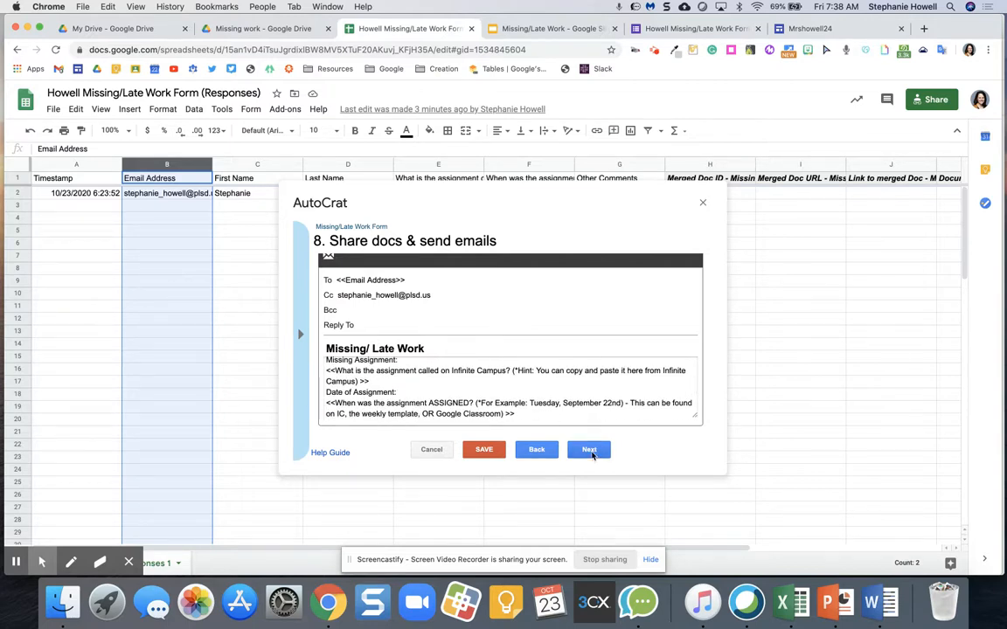
pyautogui.scroll(1, 354, 310)
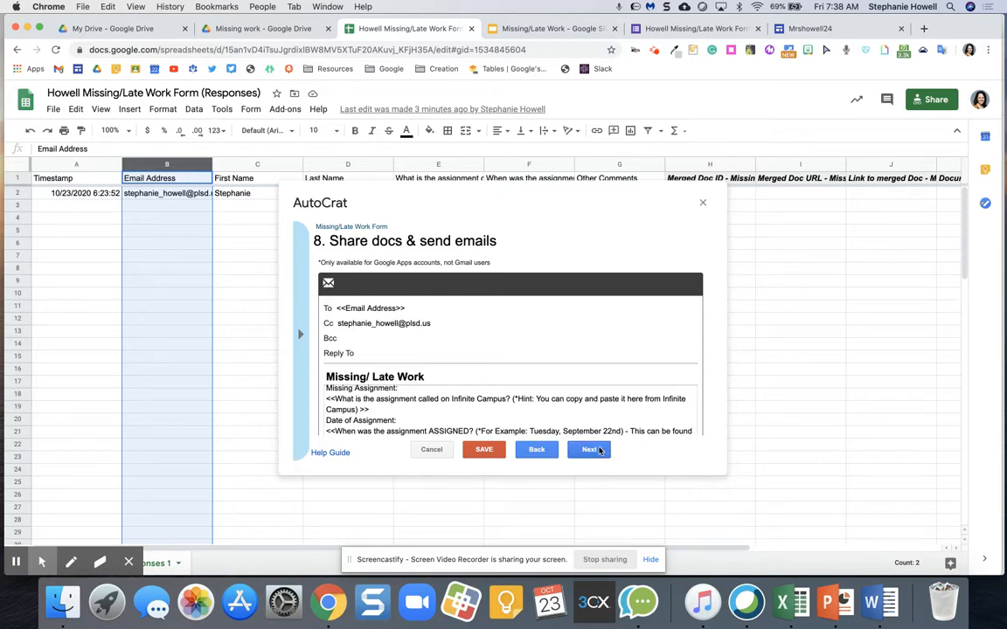
# Step: Set the job trigger 'Run on form trigger' to Yes and save the autoCrat job
pyautogui.click(592, 450)
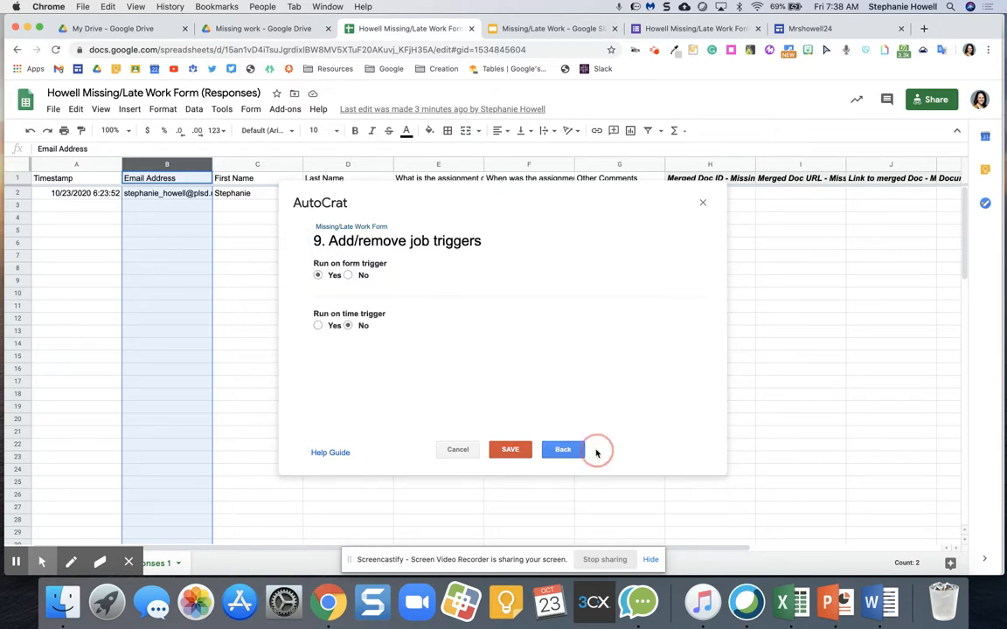
pyautogui.click(317, 275)
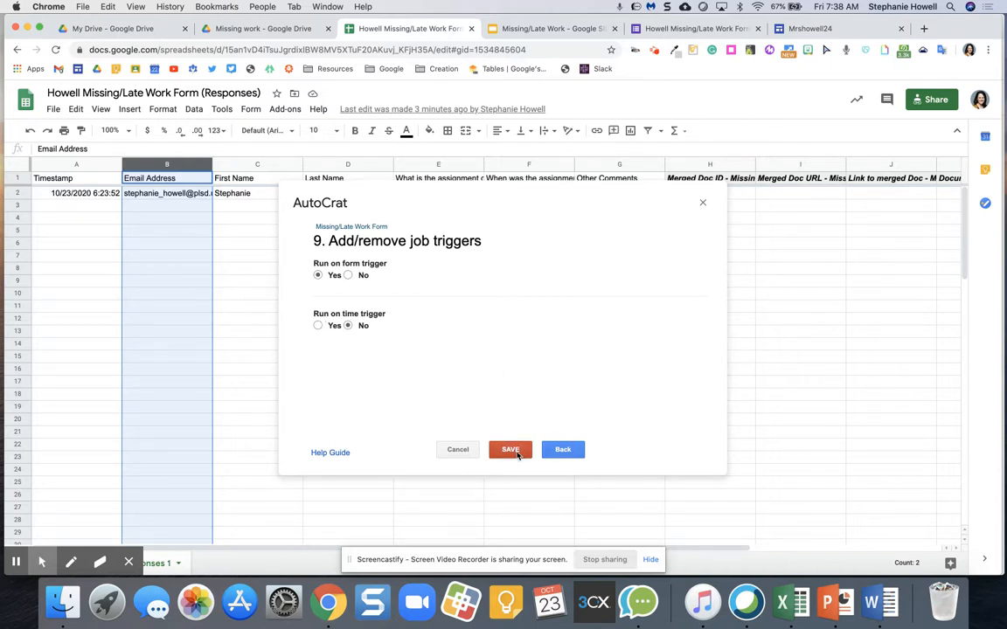
pyautogui.click(515, 451)
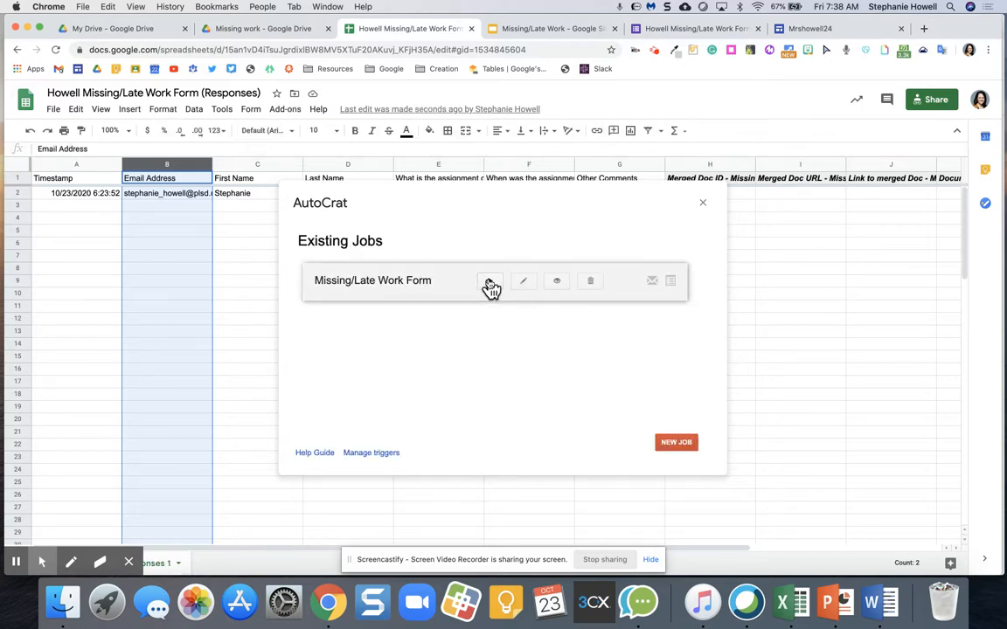
# Step: Run the Missing/Late Work Form job and check the merged document link in cell I2
pyautogui.click(491, 282)
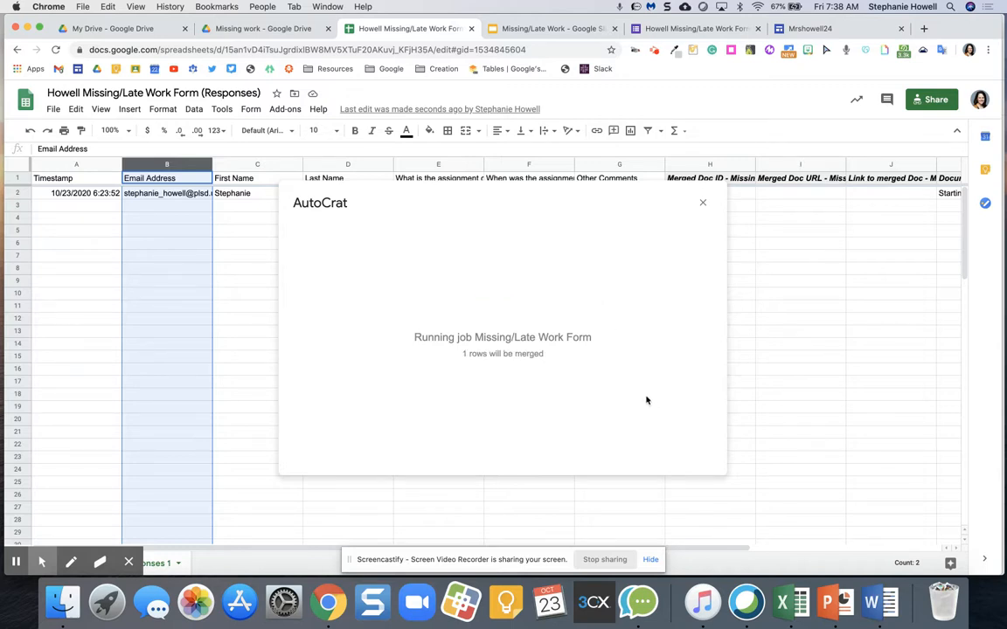
pyautogui.hscroll(3, 888, 330)
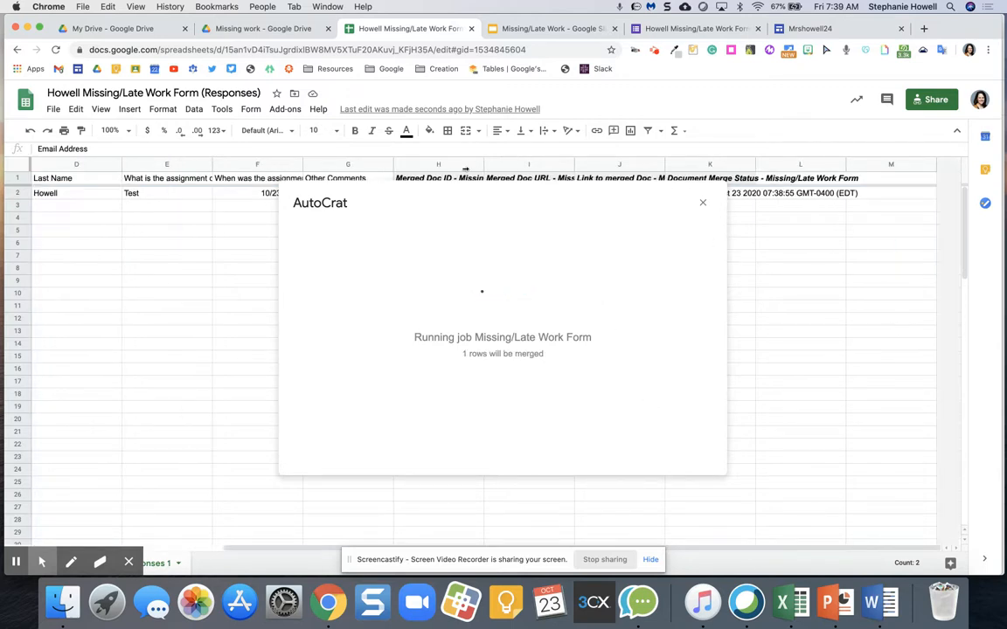
pyautogui.moveTo(465, 206); pyautogui.dragTo(299, 313)
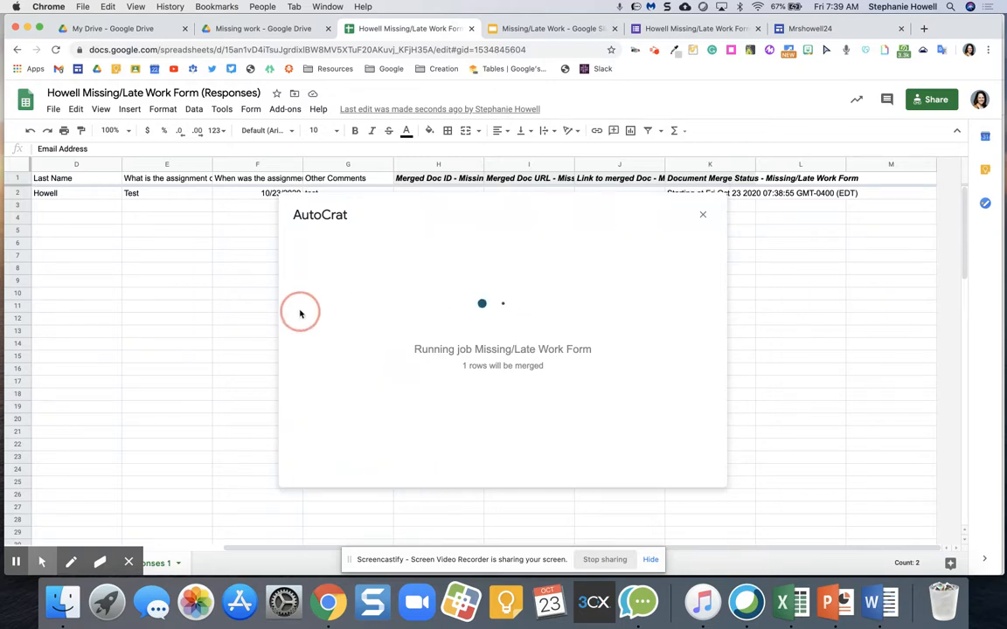
pyautogui.moveTo(701, 214); pyautogui.dragTo(975, 168)
pyautogui.click(618, 385)
pyautogui.click(689, 208)
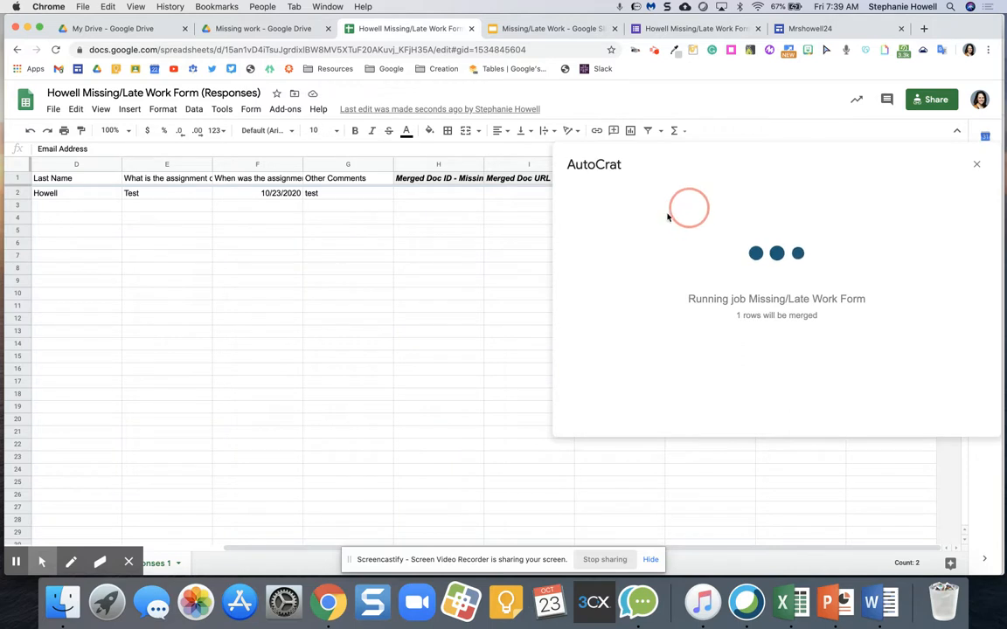
pyautogui.moveTo(667, 217); pyautogui.dragTo(354, 237)
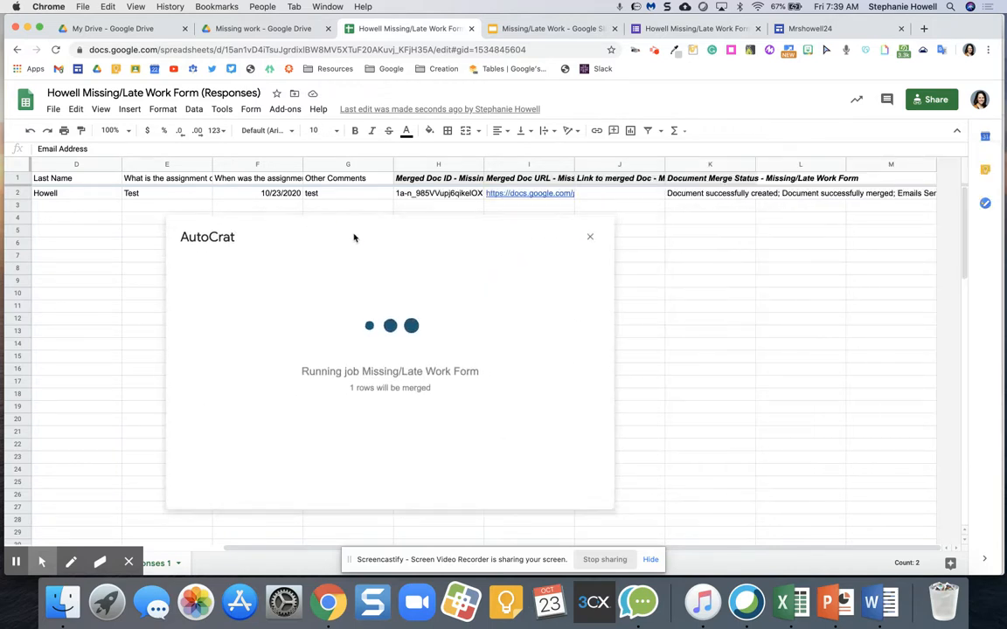
pyautogui.click(534, 198)
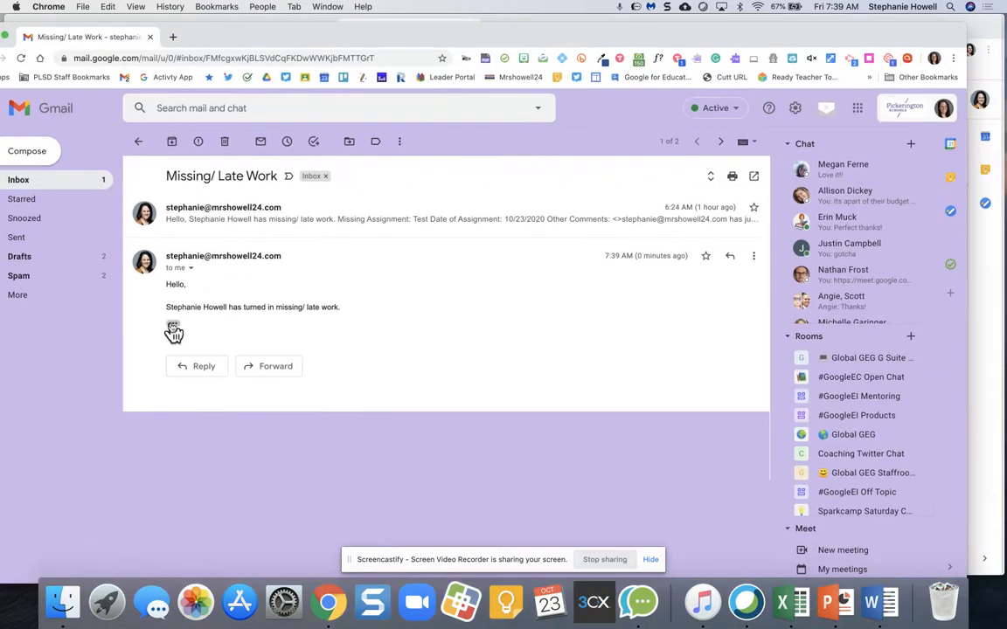
# Step: Expand the trimmed notification email and open the shared Missing/Late Work presentation link
pyautogui.click(173, 323)
pyautogui.click(173, 325)
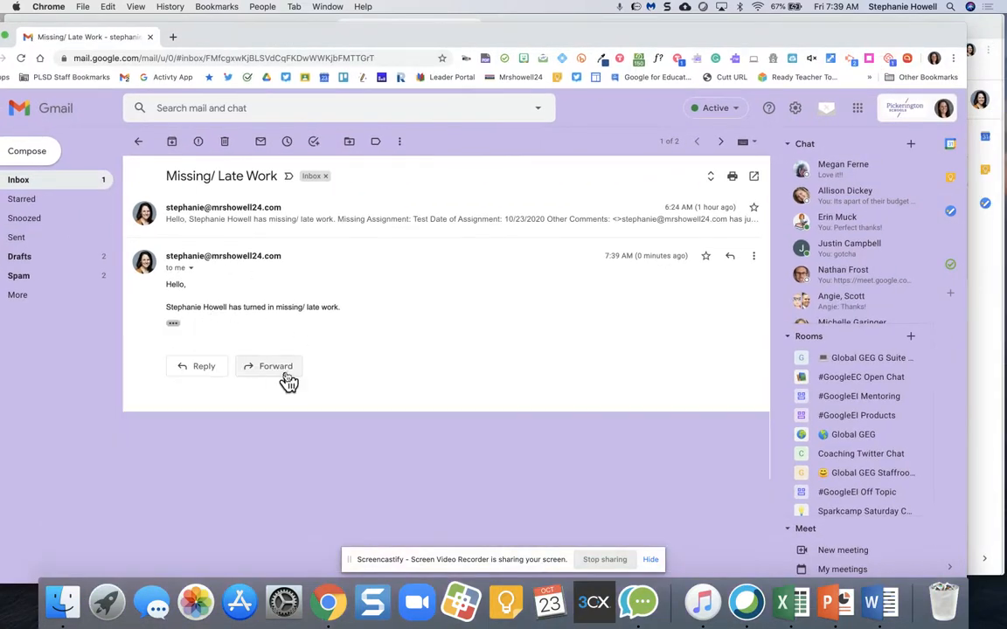
pyautogui.click(172, 325)
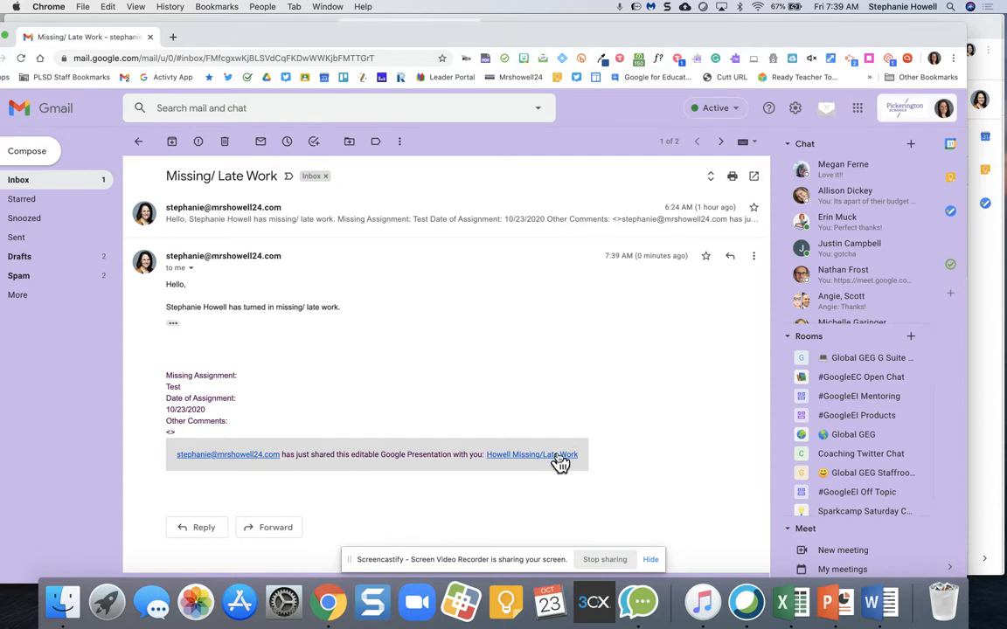
pyautogui.click(551, 455)
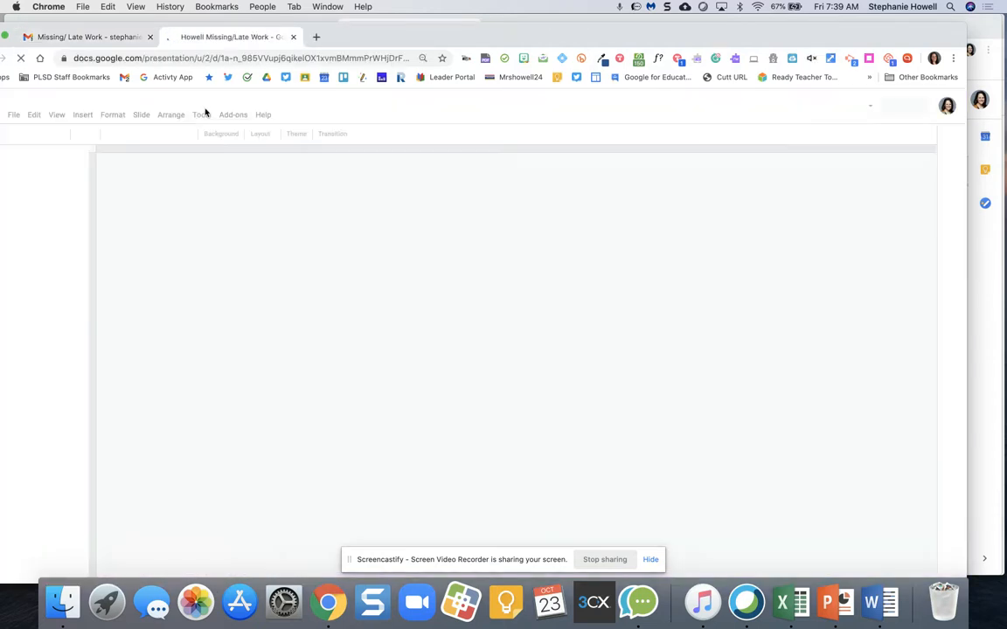